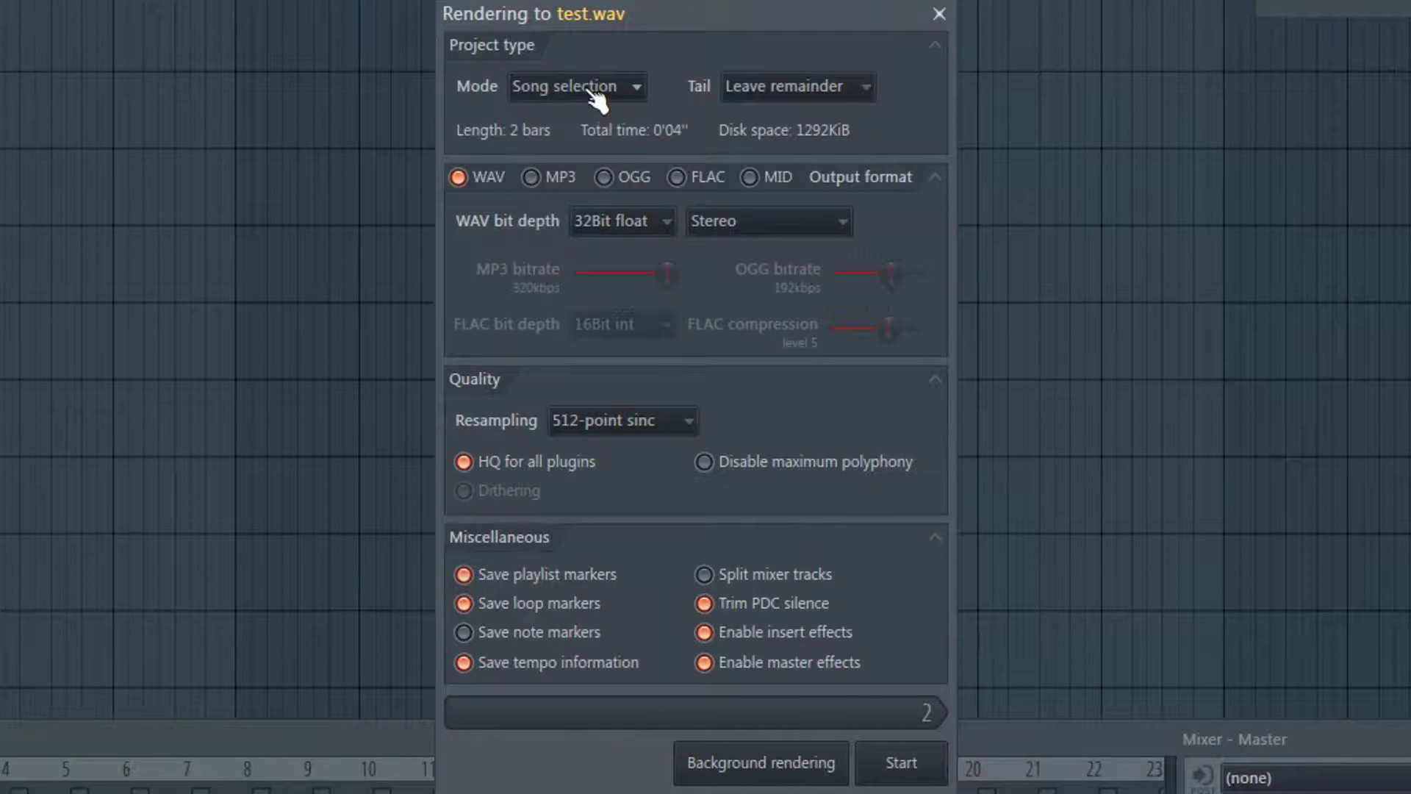
pyautogui.click(658, 240)
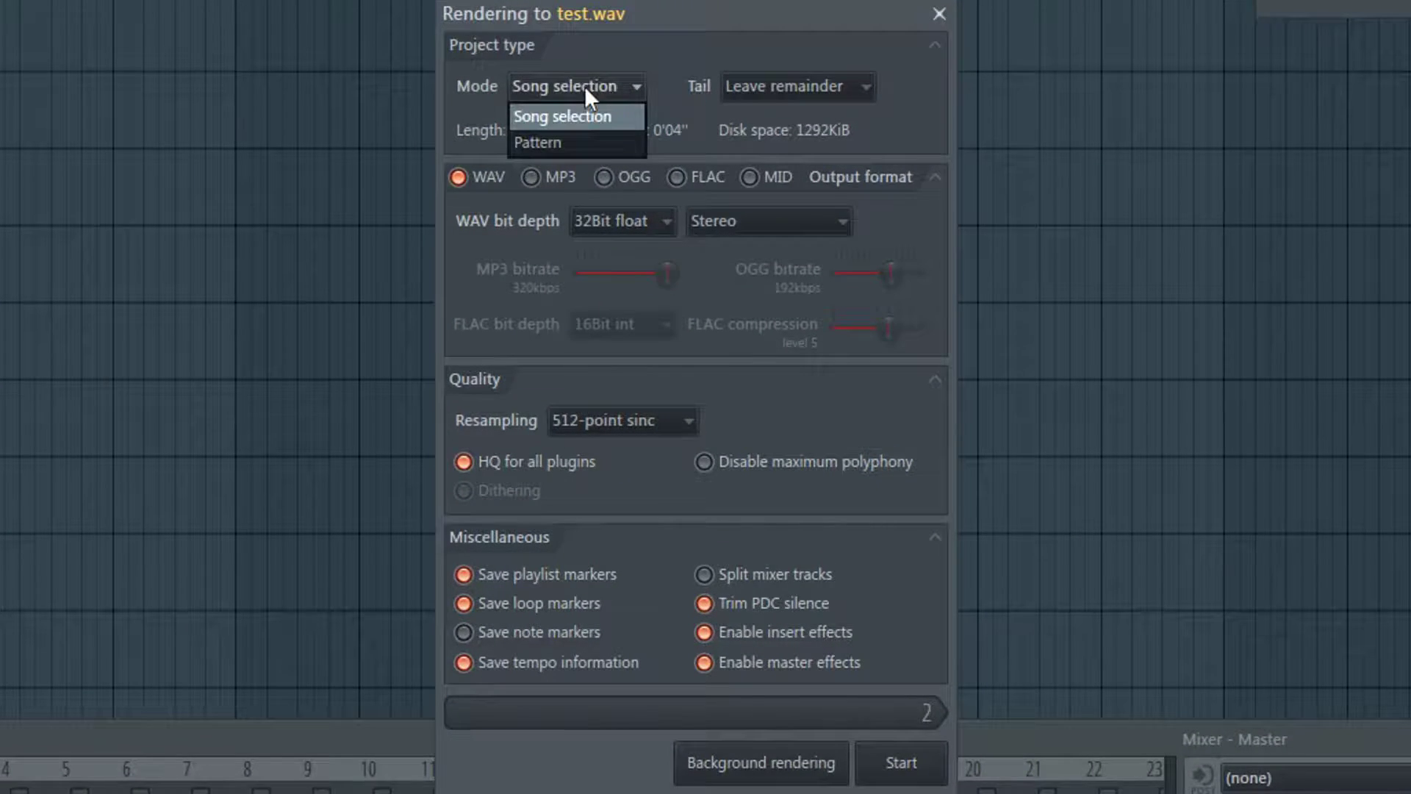
pyautogui.click(596, 47)
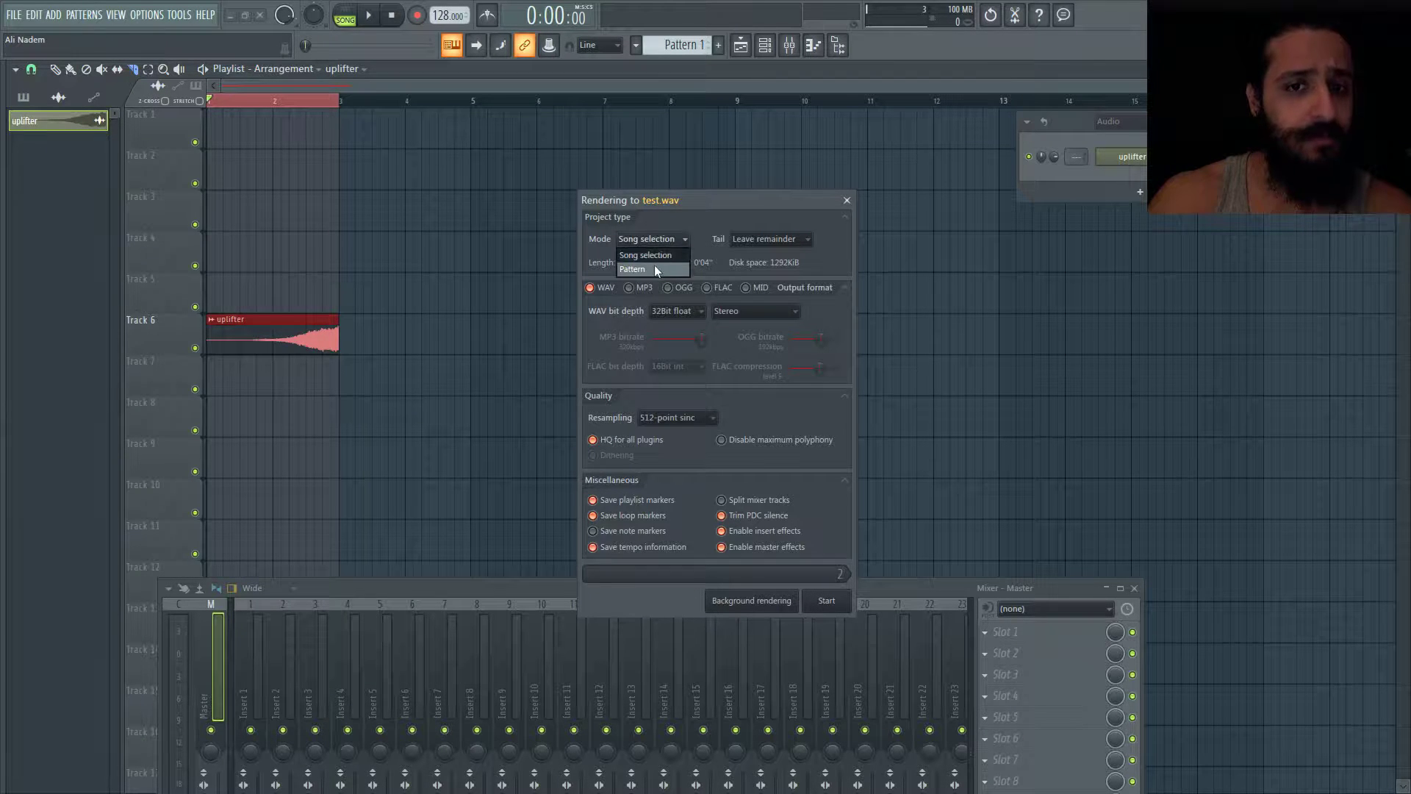
pyautogui.click(655, 266)
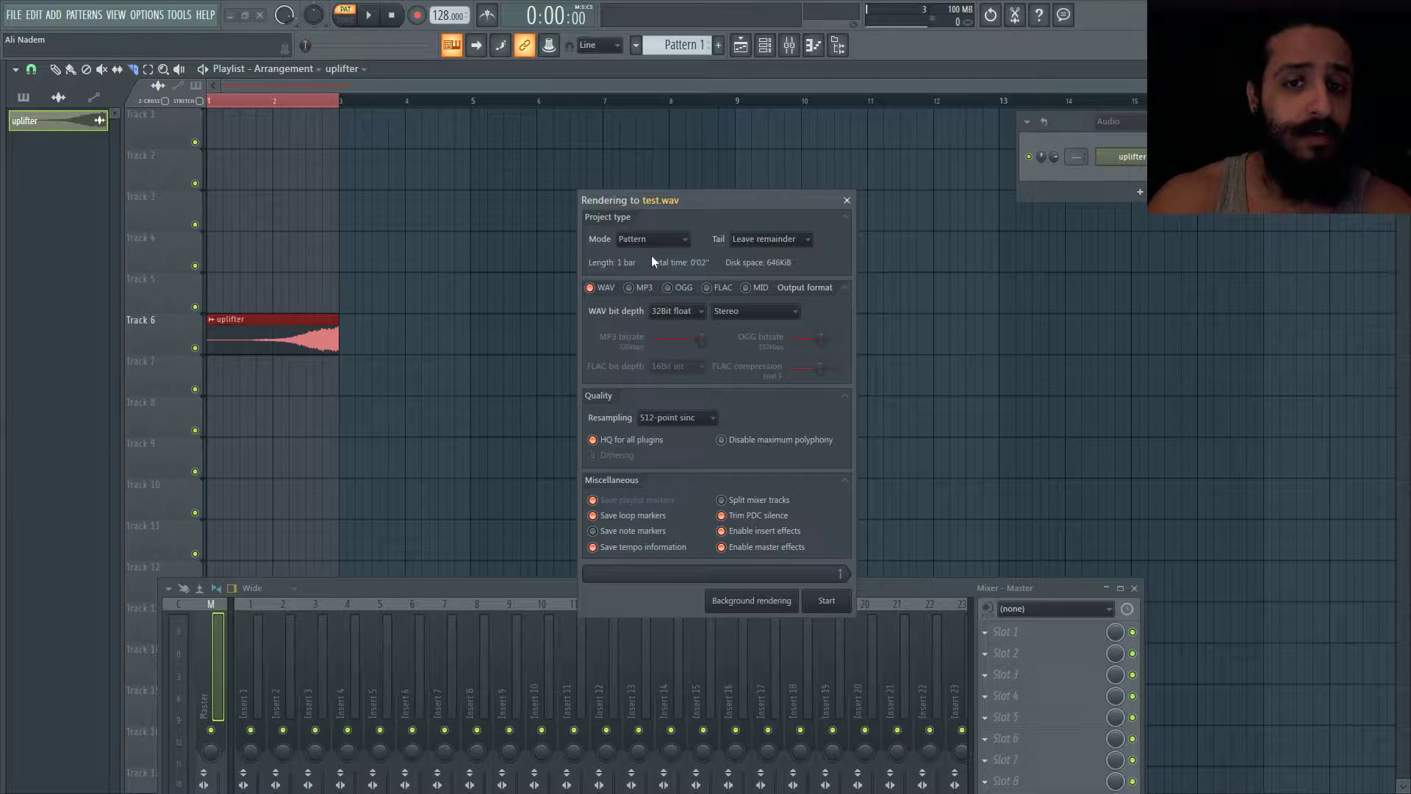
pyautogui.click(650, 241)
pyautogui.click(644, 256)
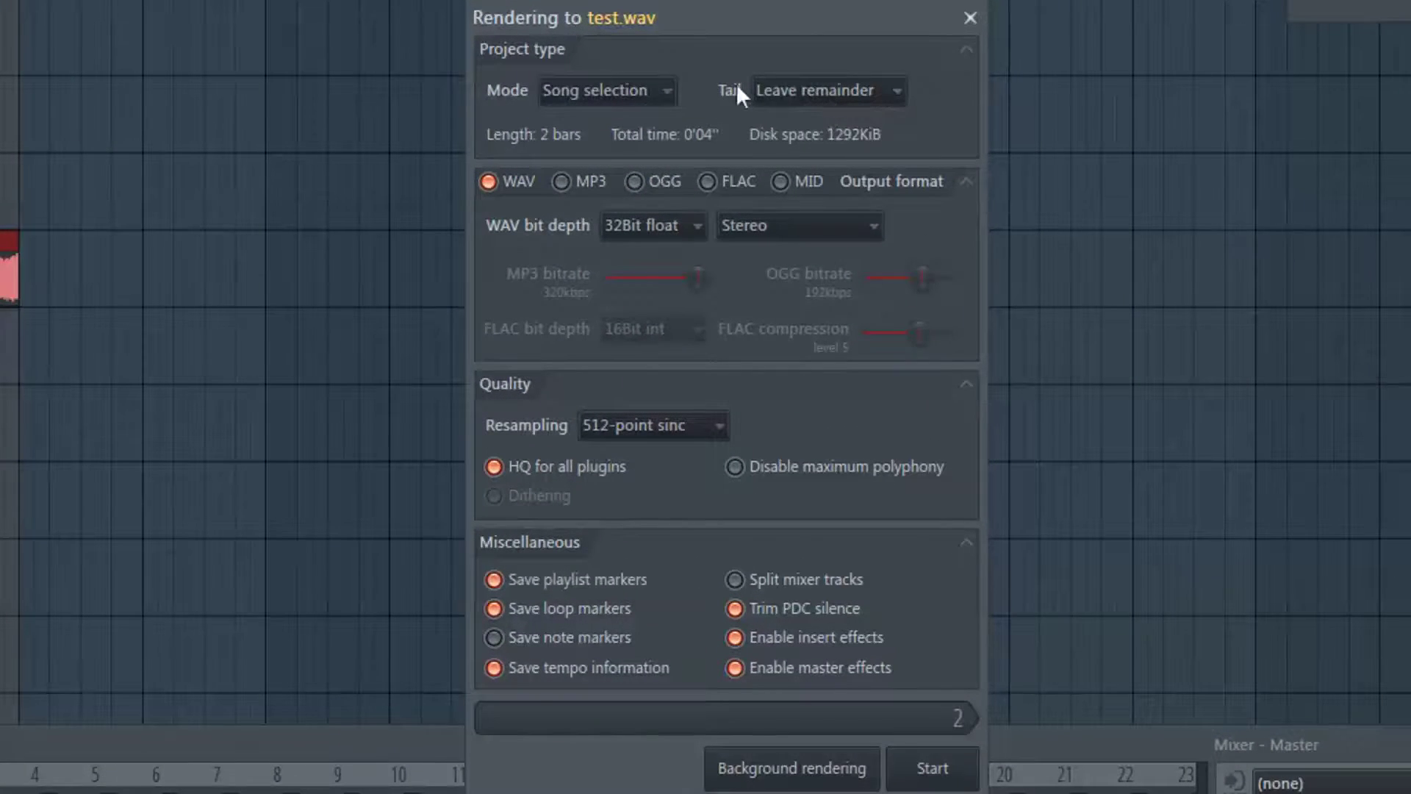
# Step: Try Cut remainder and Leave remainder for the render tail, ending on Wrap remainder
pyautogui.click(852, 94)
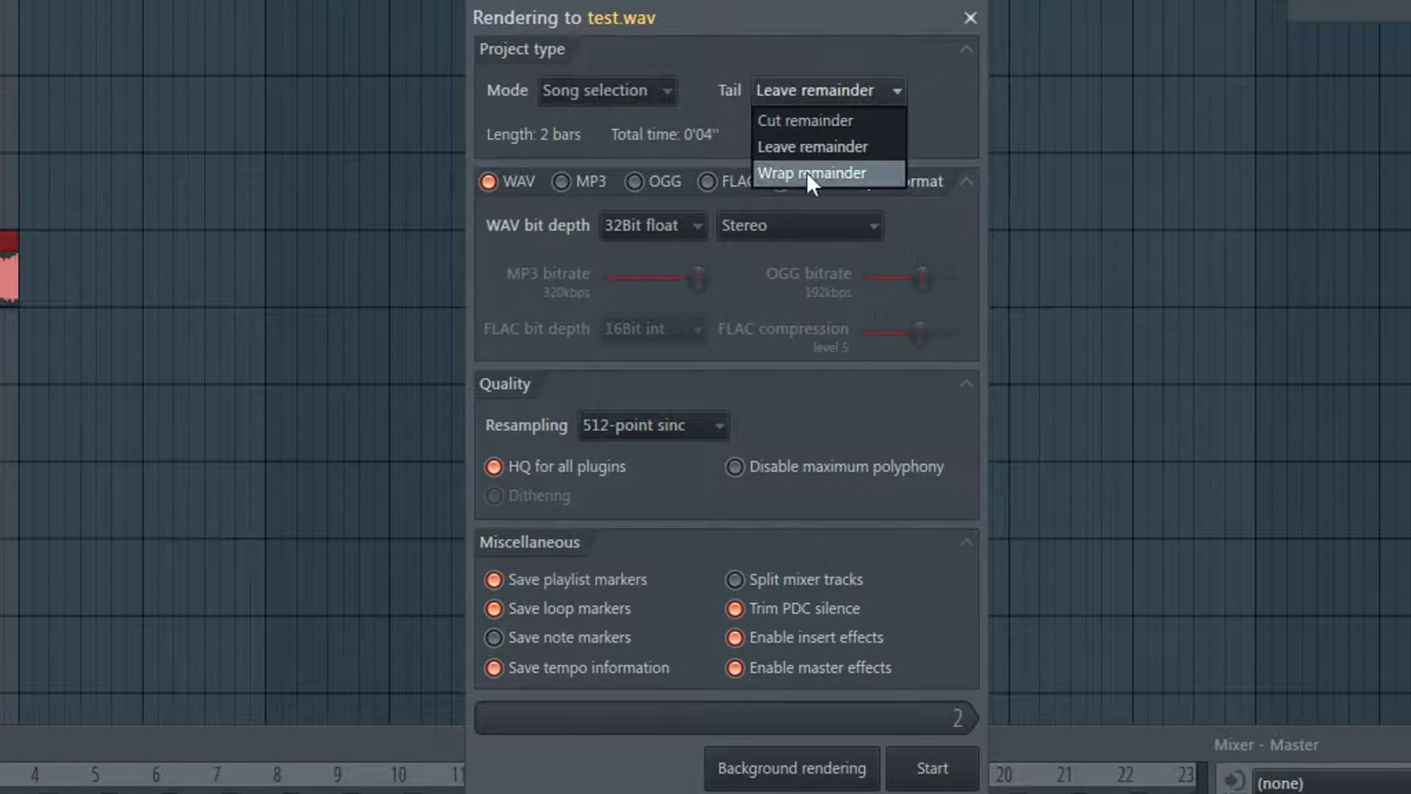
pyautogui.click(805, 121)
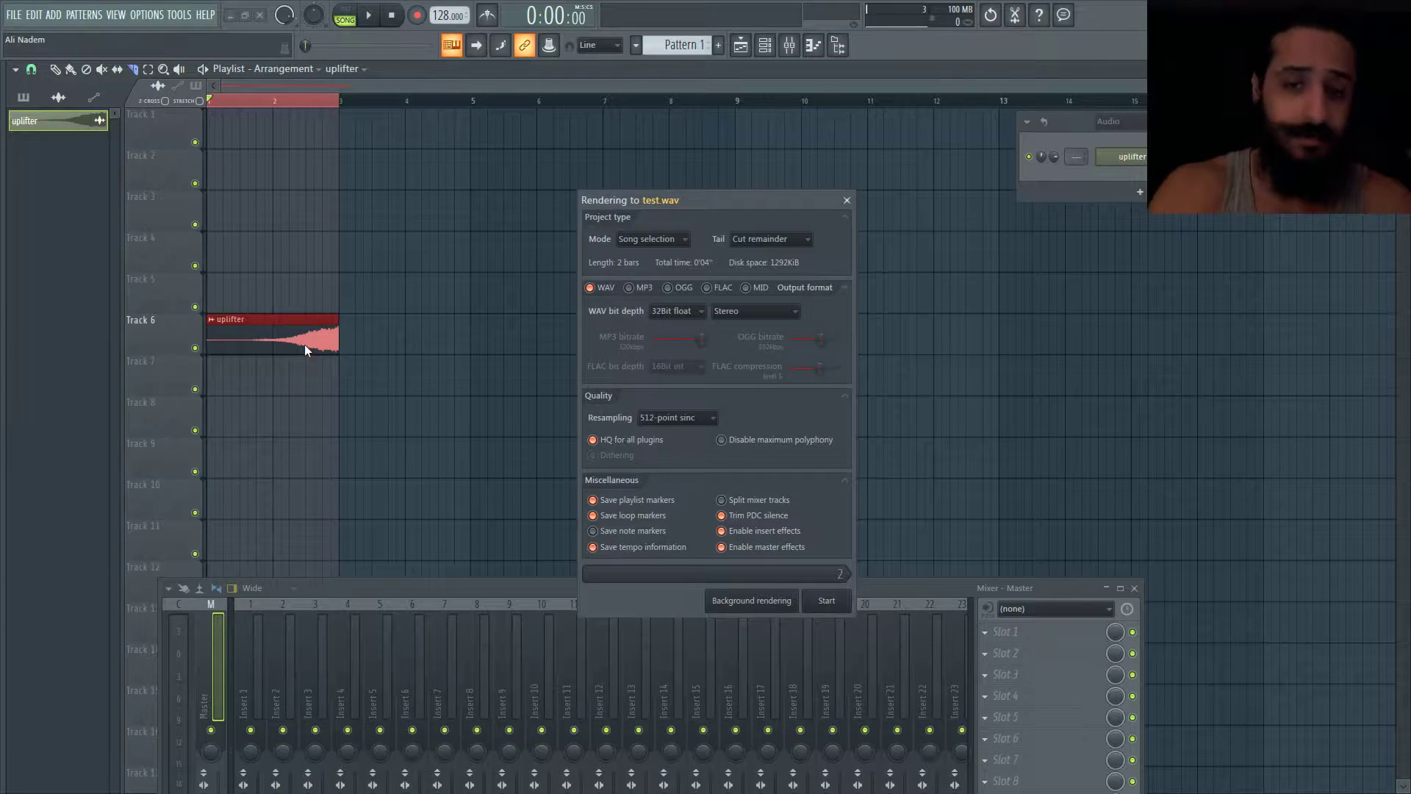
pyautogui.click(768, 239)
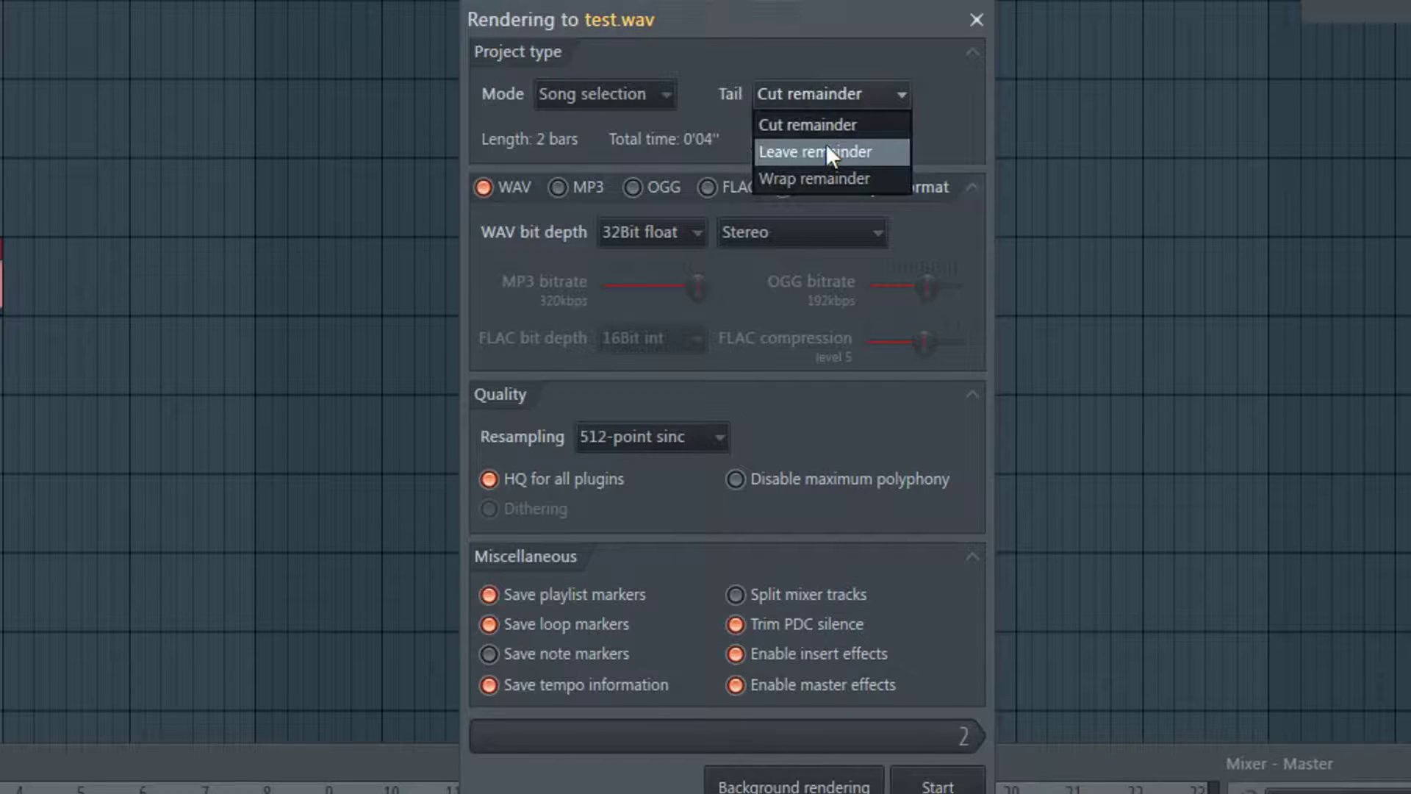
pyautogui.click(826, 151)
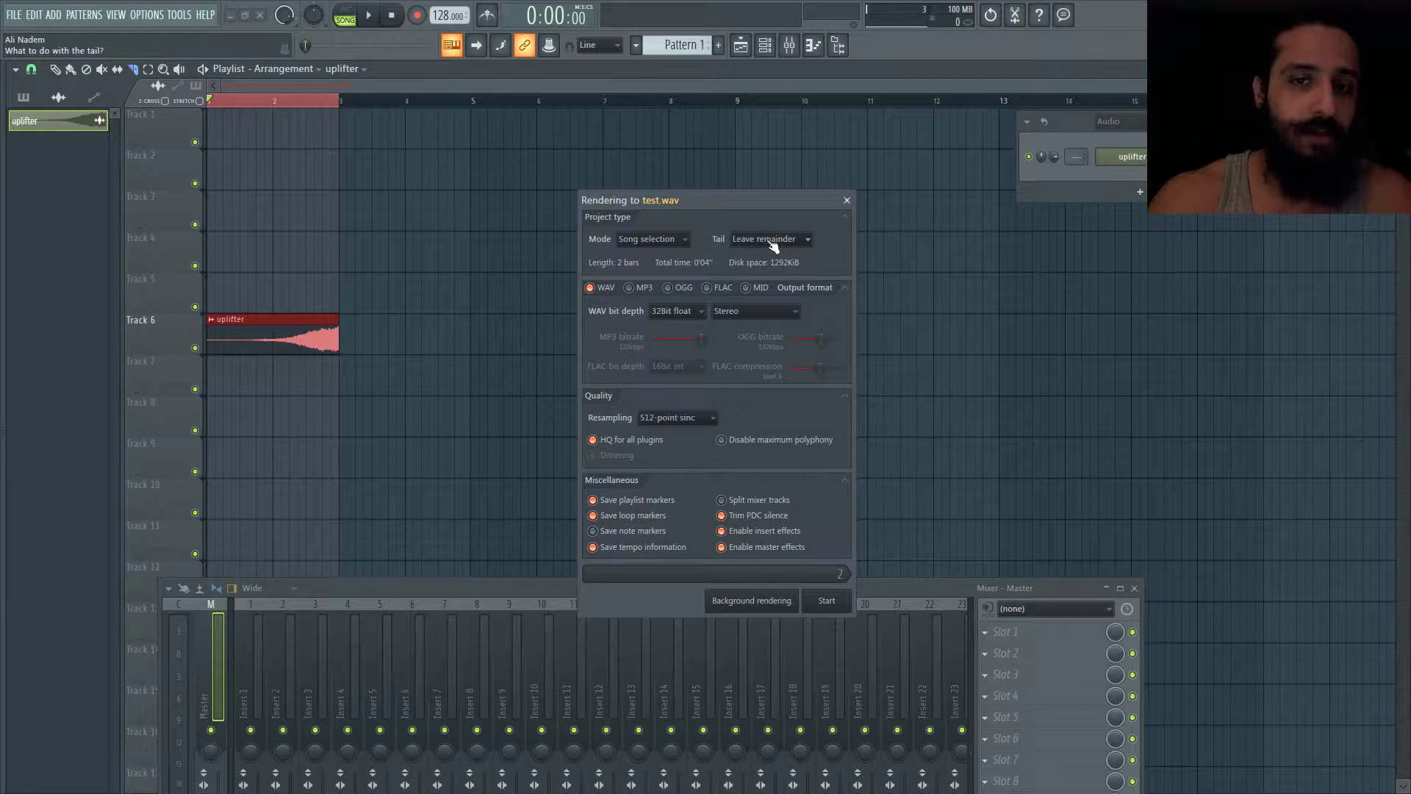
pyautogui.click(773, 246)
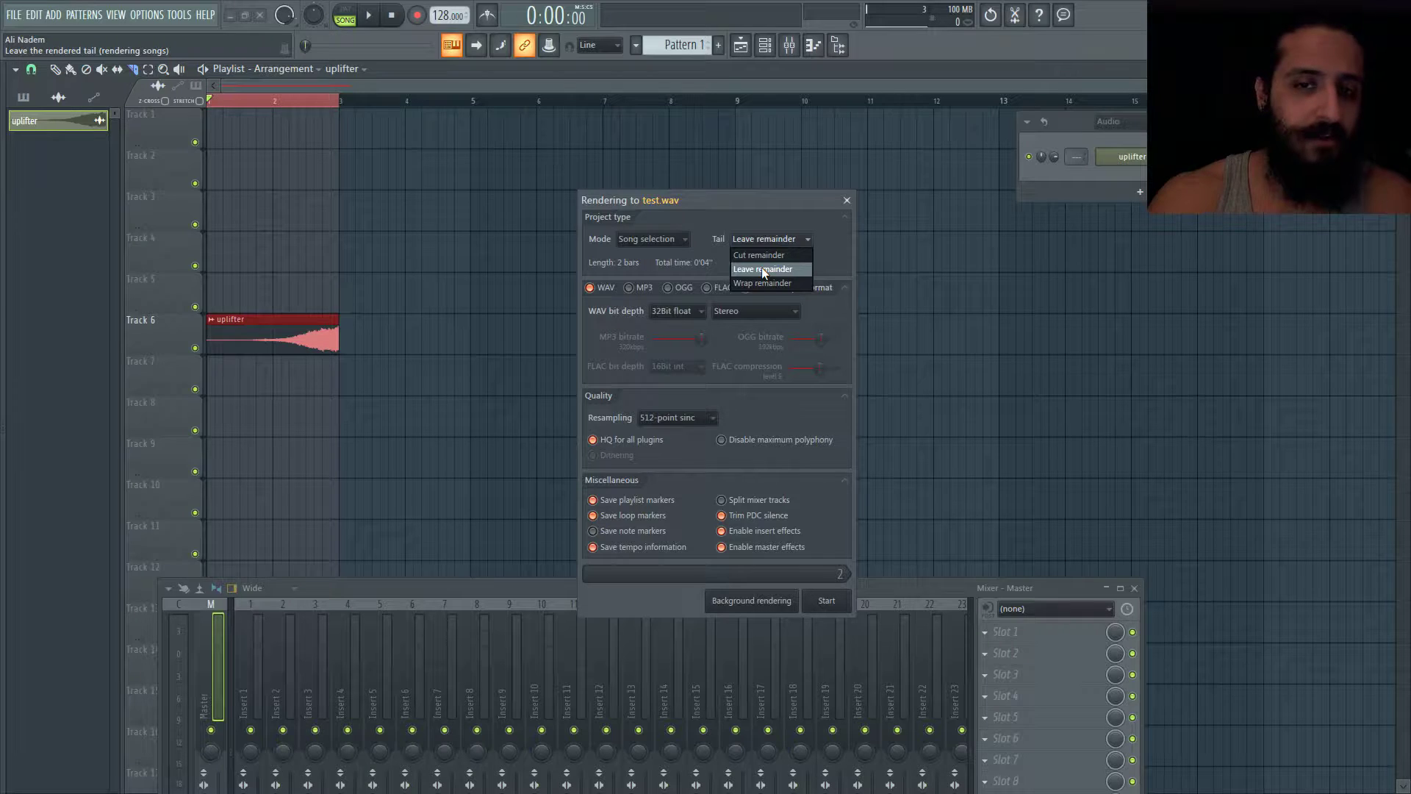
pyautogui.click(762, 269)
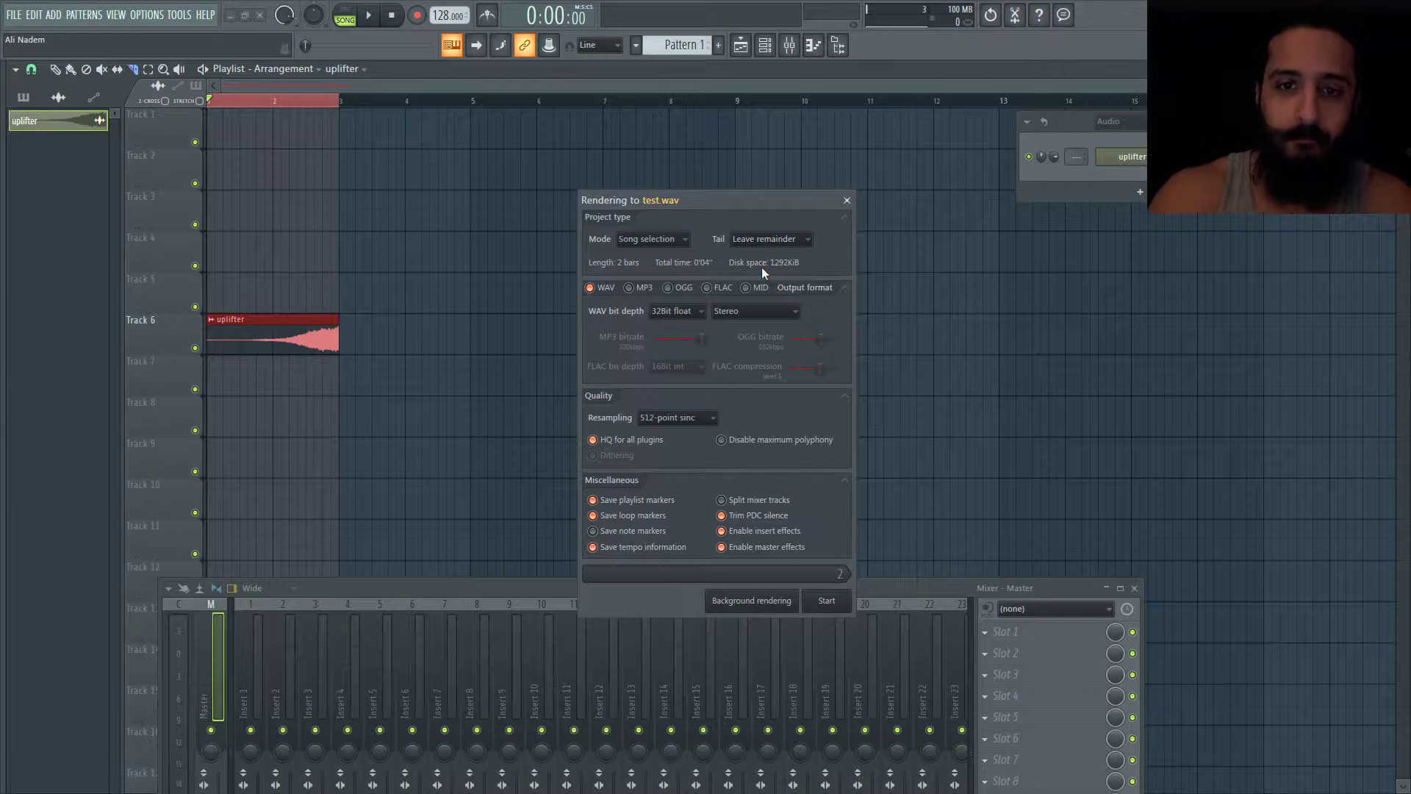
pyautogui.click(757, 239)
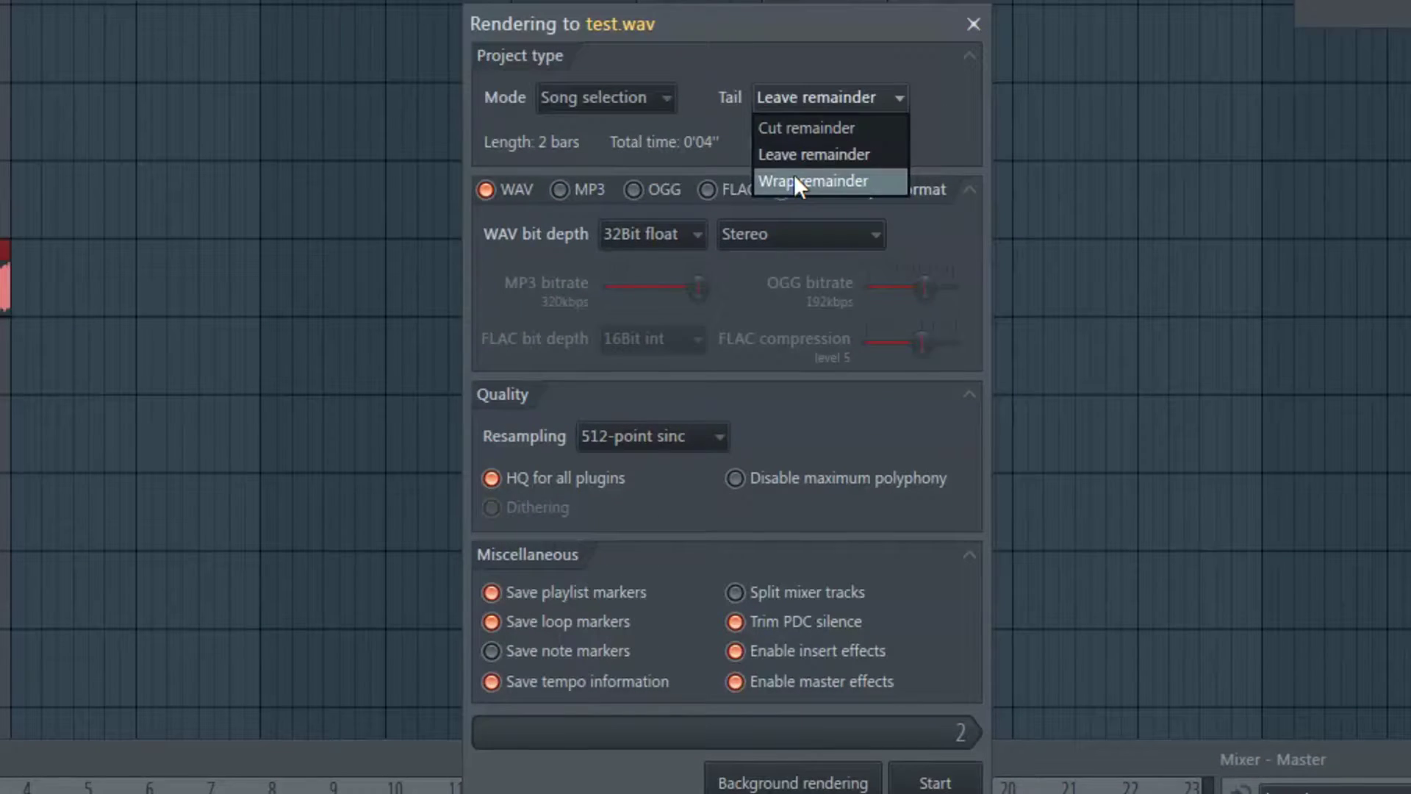
pyautogui.click(784, 211)
pyautogui.click(819, 102)
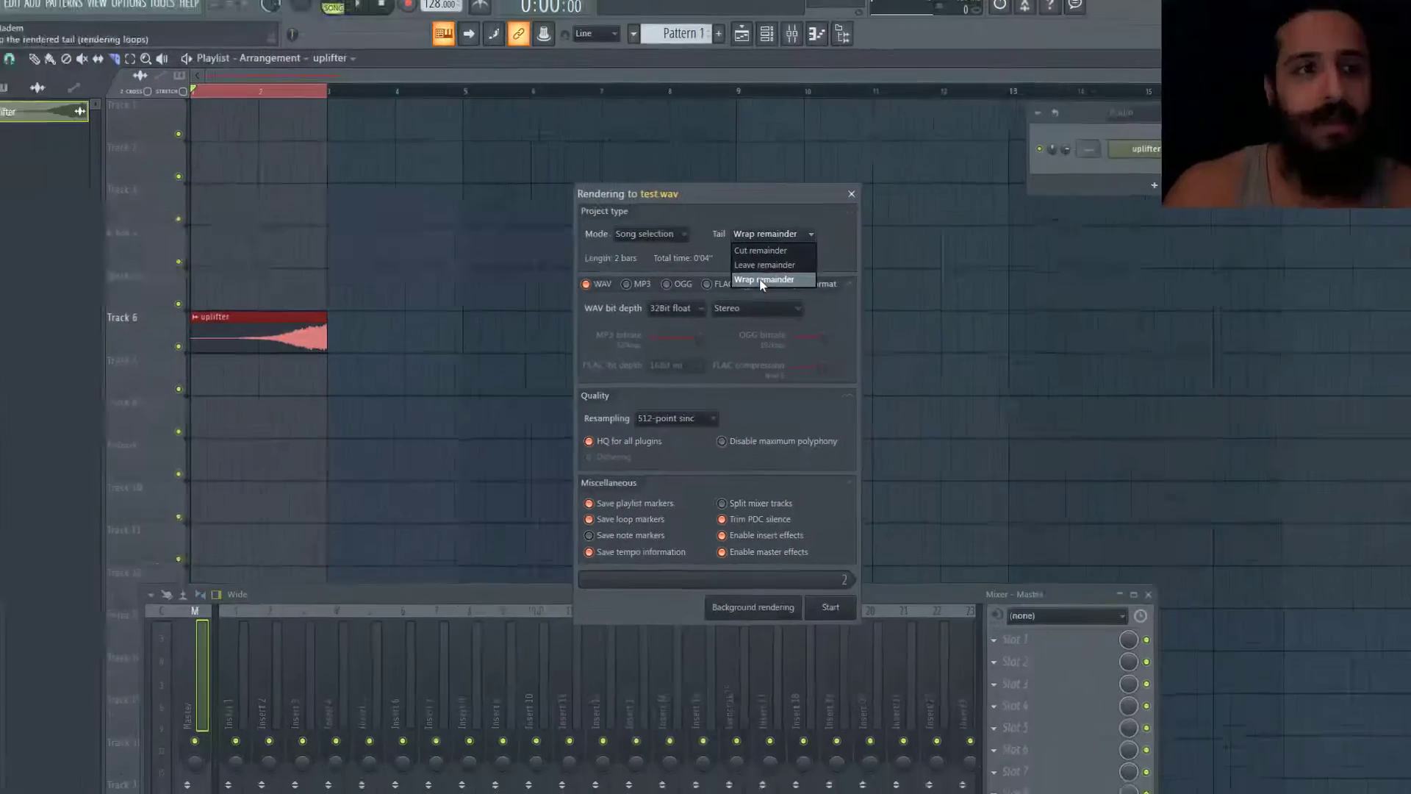
pyautogui.click(762, 280)
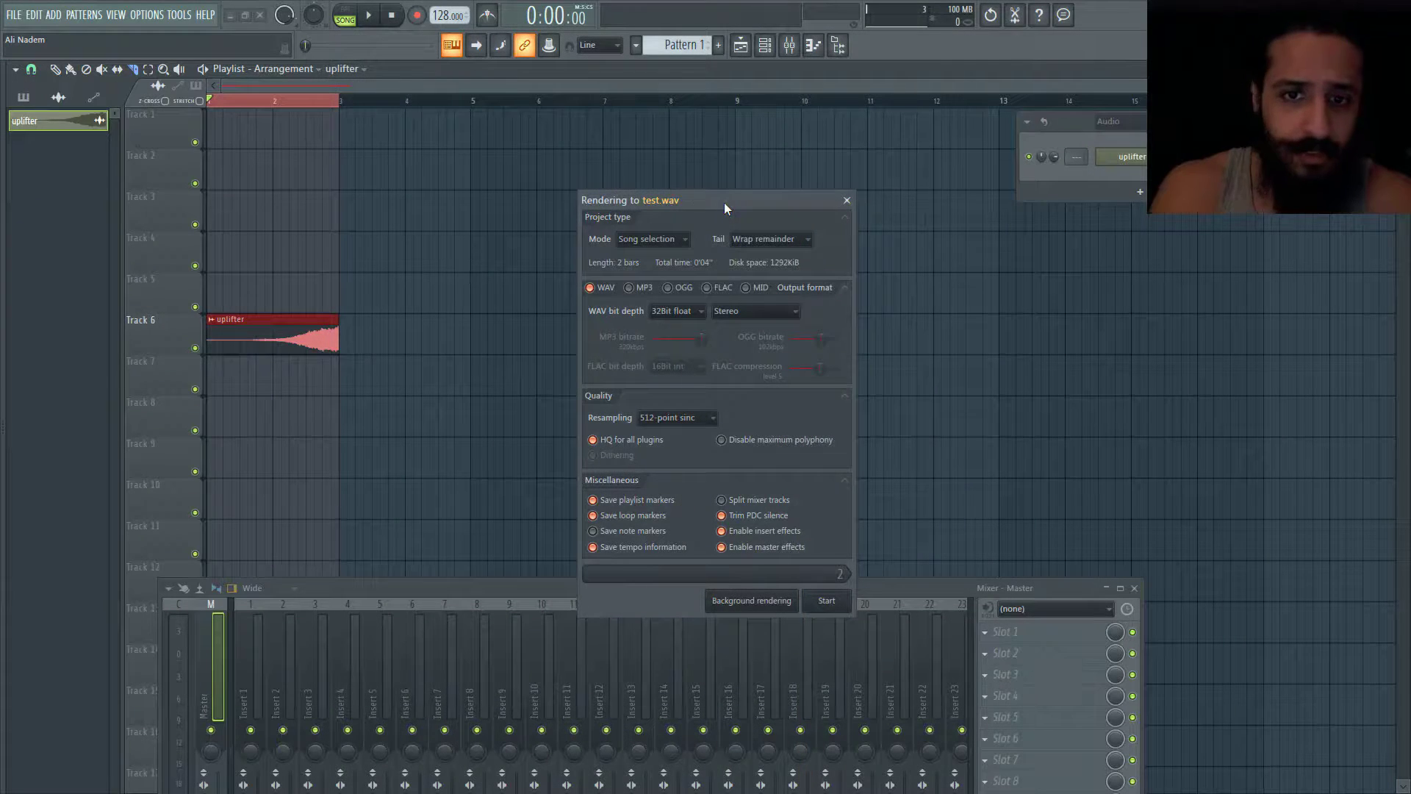
# Step: Cycle the render tail through Leave remainder and Cut remainder, finishing on Leave remainder
pyautogui.click(760, 230)
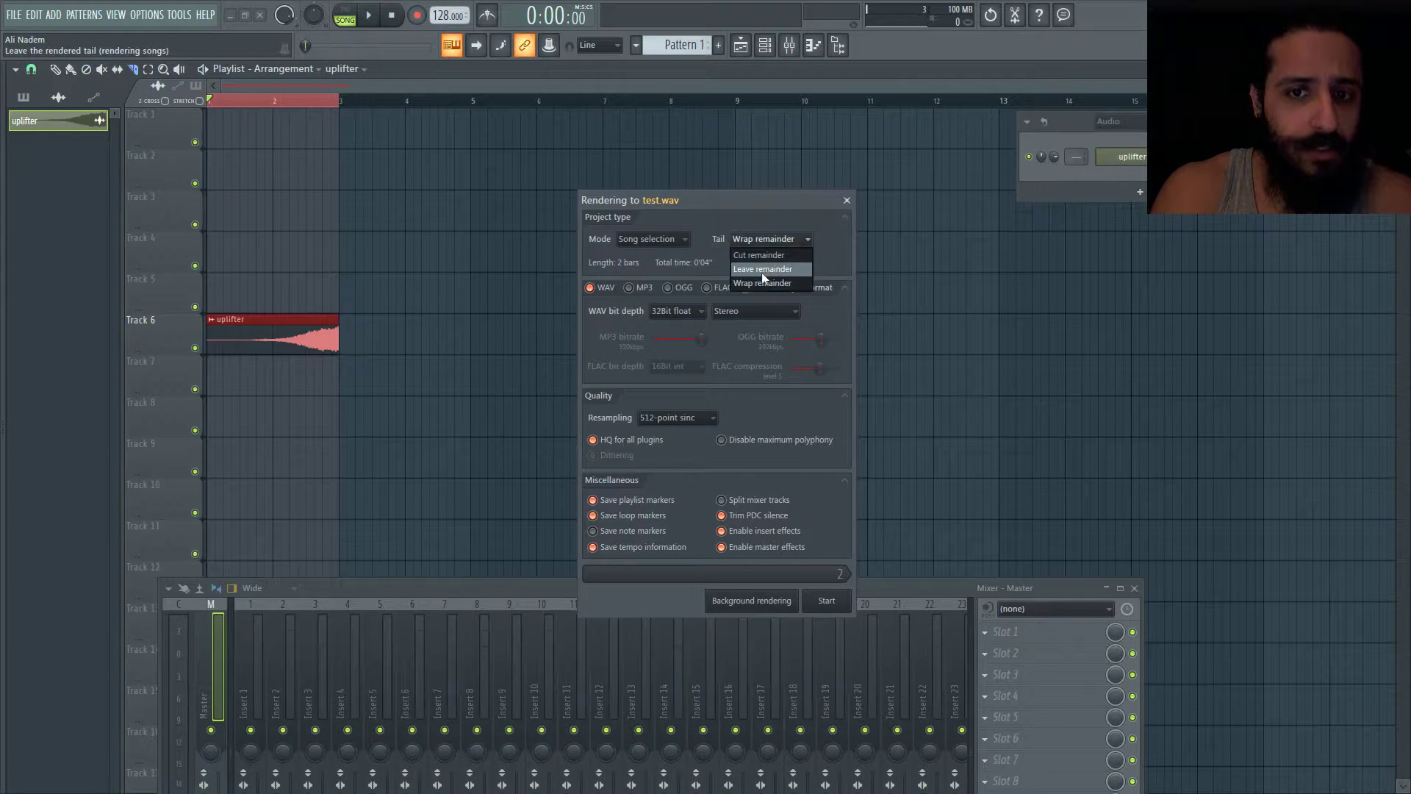
pyautogui.click(761, 270)
pyautogui.click(767, 244)
pyautogui.click(765, 257)
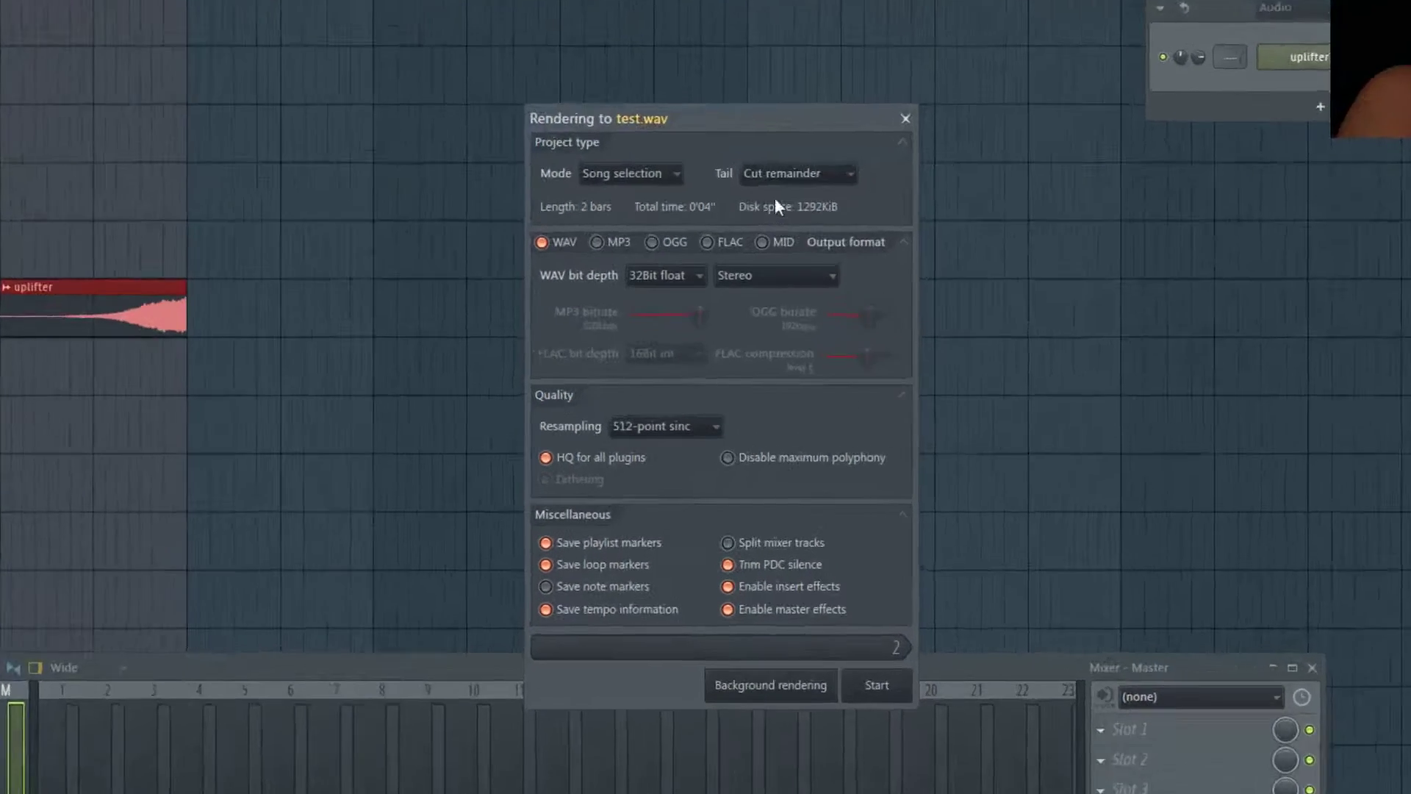
pyautogui.click(768, 239)
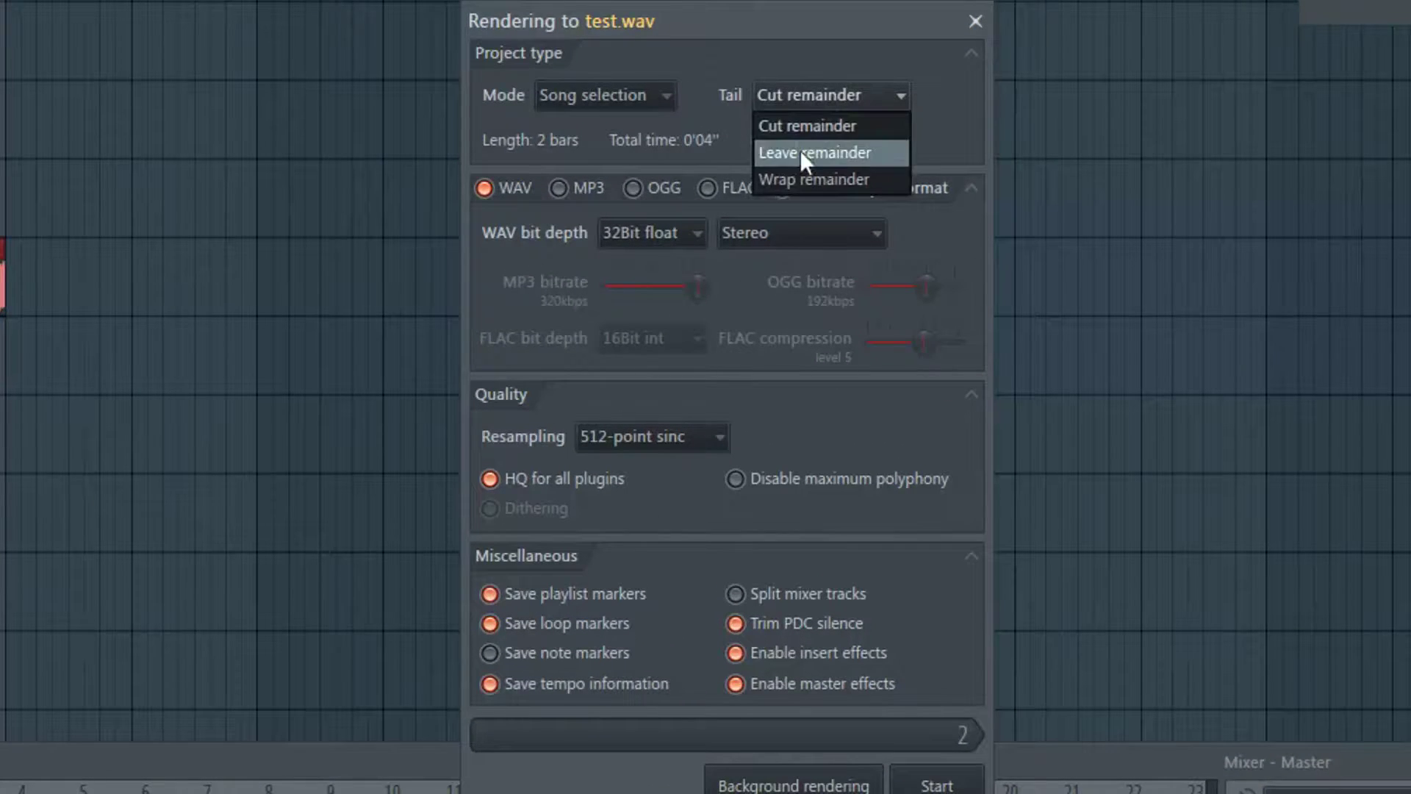
pyautogui.click(763, 269)
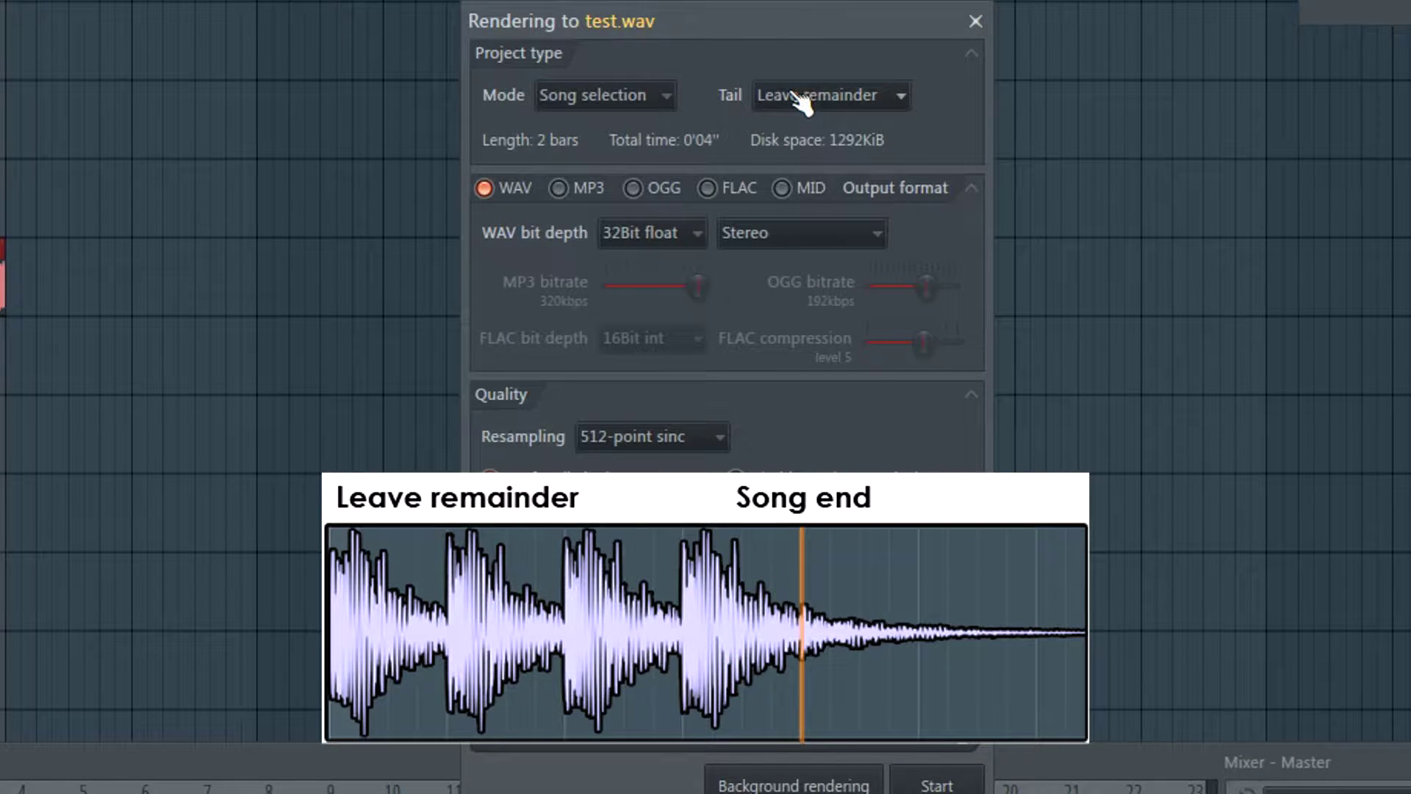
# Step: Set the tail to Cut remainder and toggle MP3, OGG and FLAC outputs on and off
pyautogui.click(829, 96)
pyautogui.click(829, 117)
pyautogui.click(581, 192)
pyautogui.click(647, 190)
pyautogui.click(710, 191)
pyautogui.click(655, 193)
pyautogui.click(707, 189)
pyautogui.click(558, 189)
# Step: Toggle MP3 and OGG outputs again, briefly dropping WAV and turning it back on
pyautogui.click(580, 189)
pyautogui.click(634, 189)
pyautogui.click(588, 193)
pyautogui.click(634, 189)
pyautogui.click(570, 190)
pyautogui.click(515, 191)
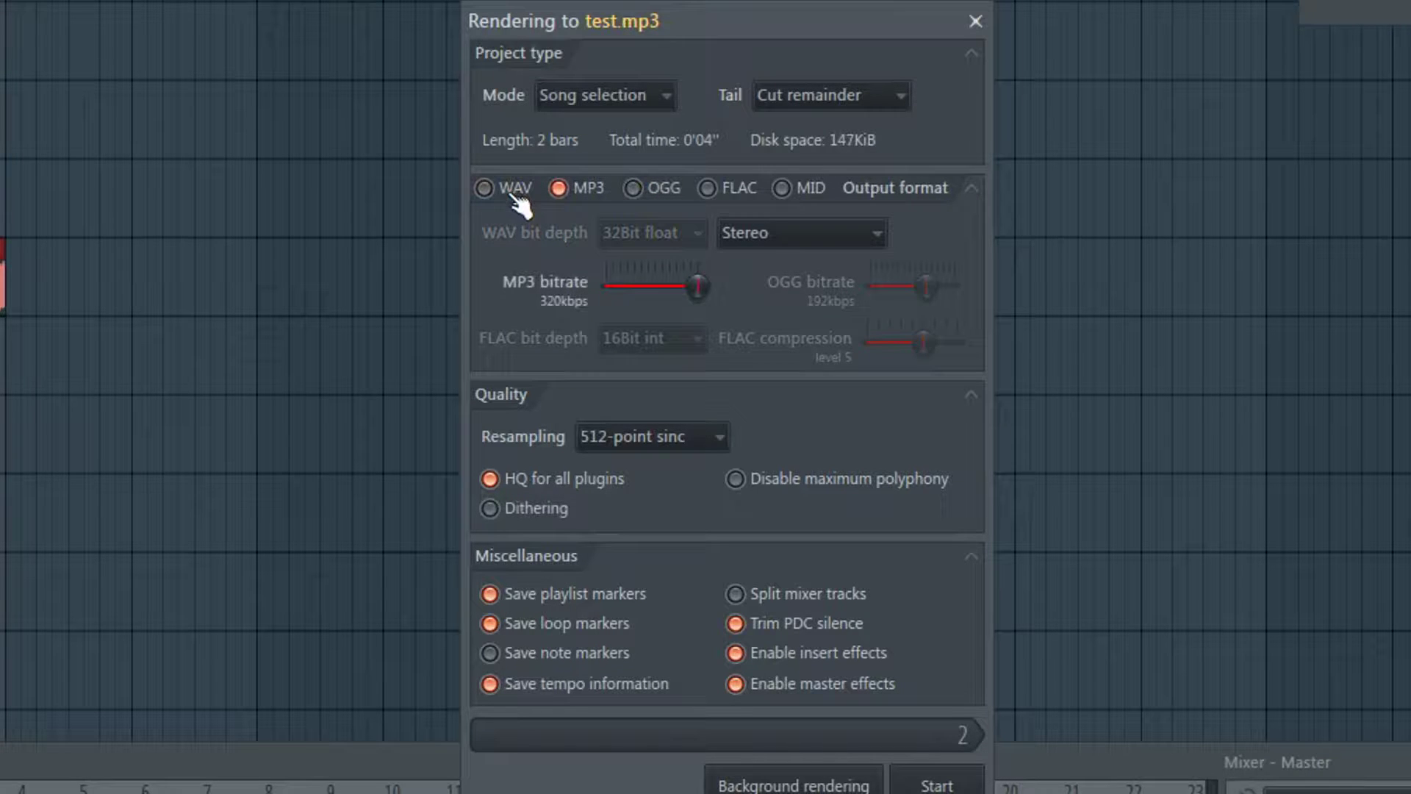
pyautogui.click(580, 192)
pyautogui.click(518, 191)
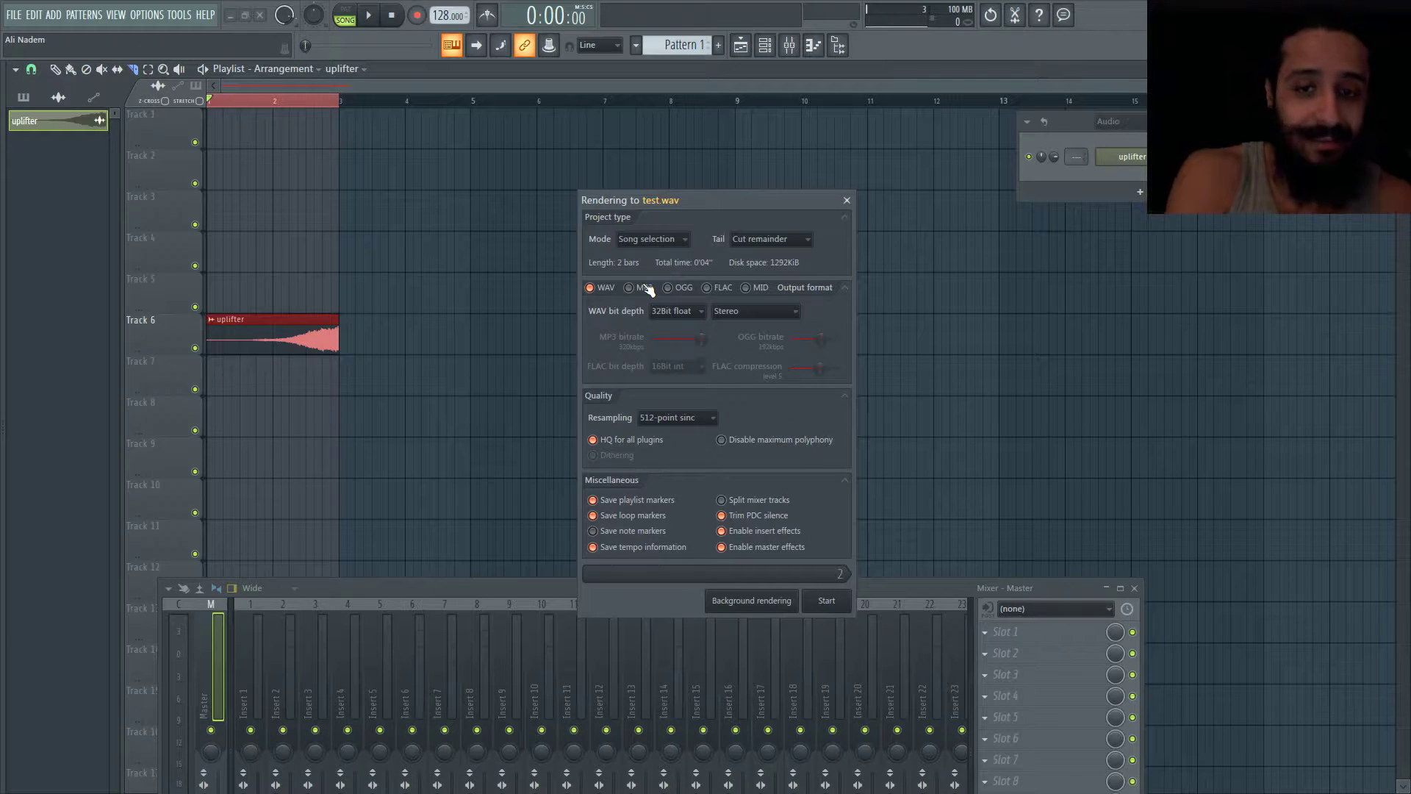
# Step: Add MP3, OGG, FLAC and MID outputs, then remove them all, leaving WAV only
pyautogui.click(645, 288)
pyautogui.click(684, 288)
pyautogui.click(717, 288)
pyautogui.click(749, 288)
pyautogui.click(707, 288)
pyautogui.click(746, 288)
pyautogui.click(667, 288)
pyautogui.click(629, 288)
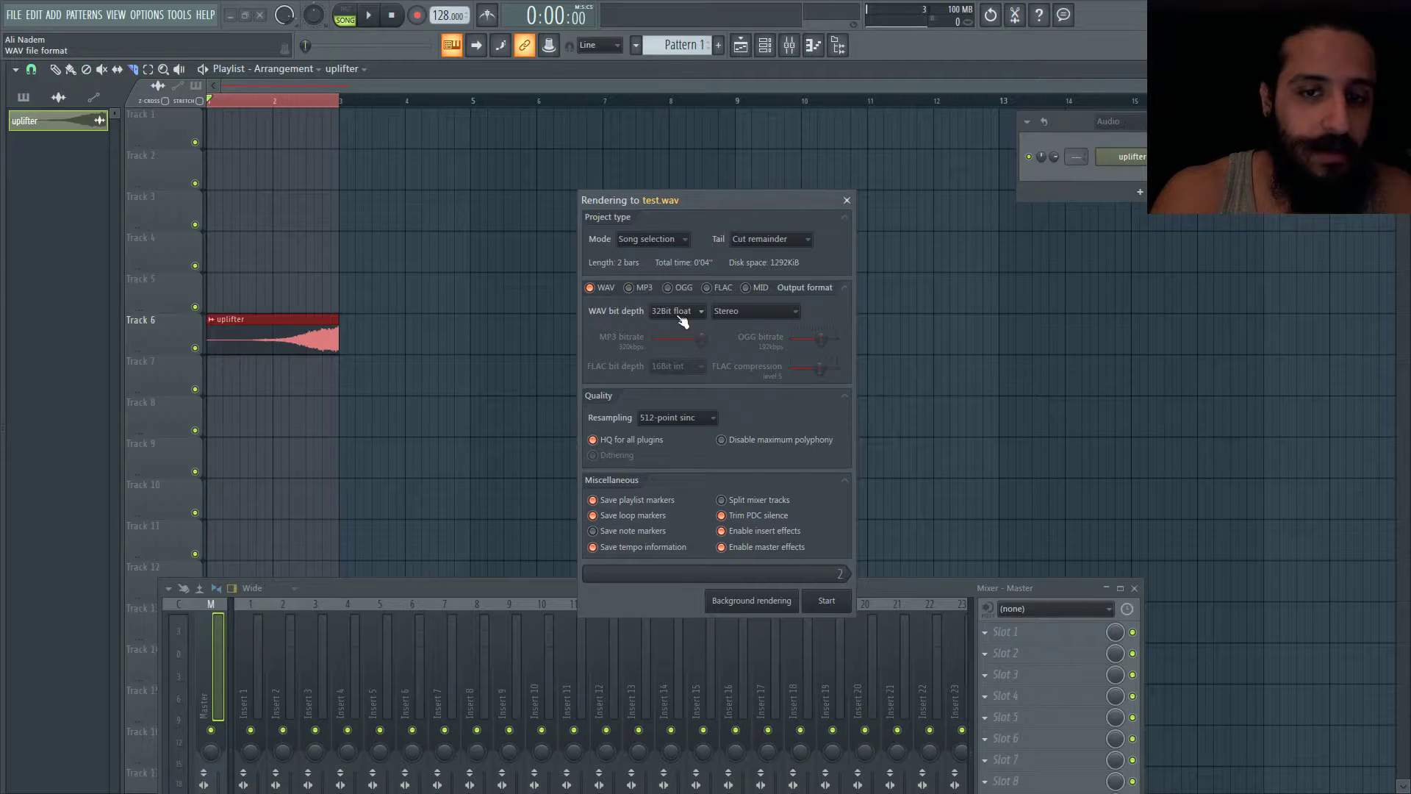
# Step: Toggle MP3 output on and off, and keep WAV bit depth at 32Bit float
pyautogui.scroll(1, 682, 320)
pyautogui.click(633, 288)
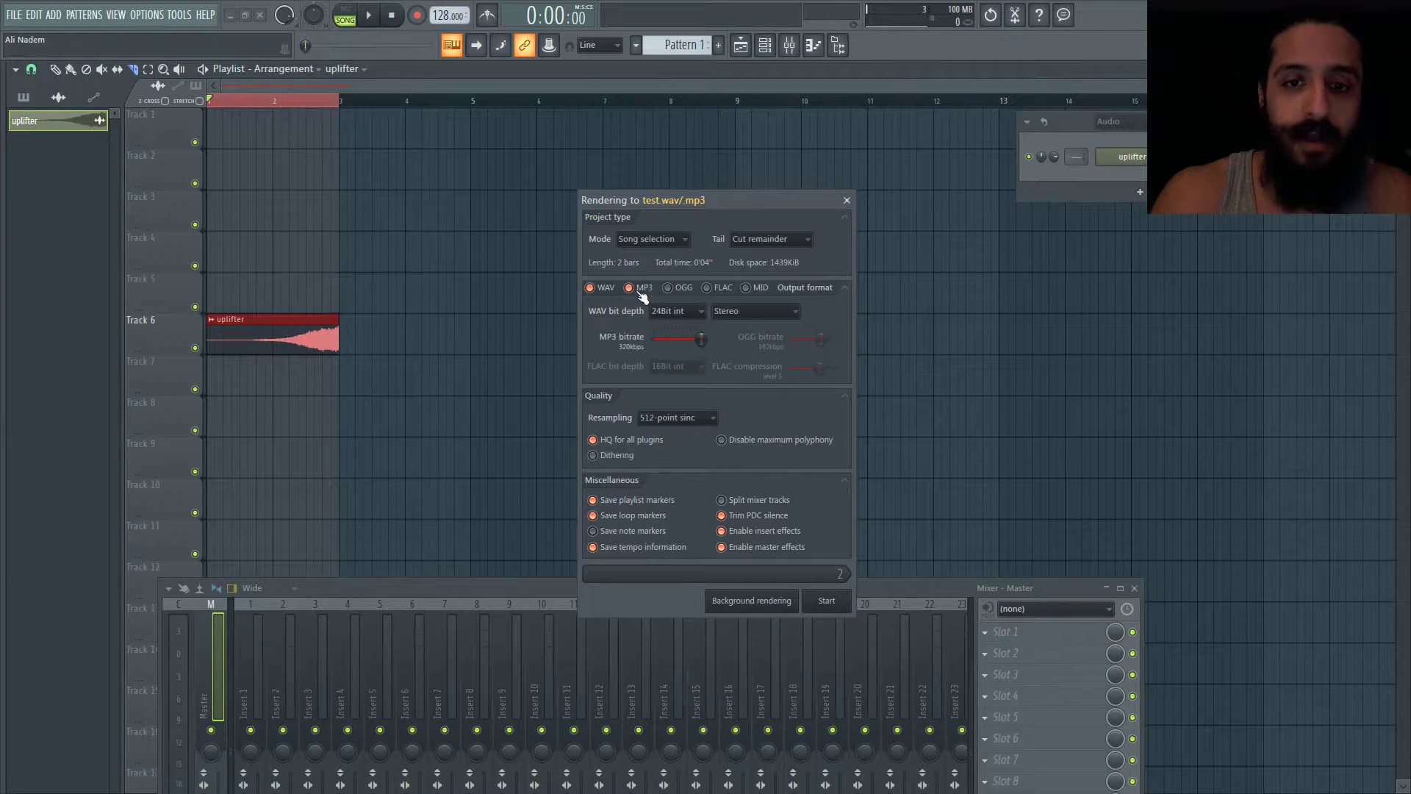
pyautogui.click(638, 292)
pyautogui.click(667, 311)
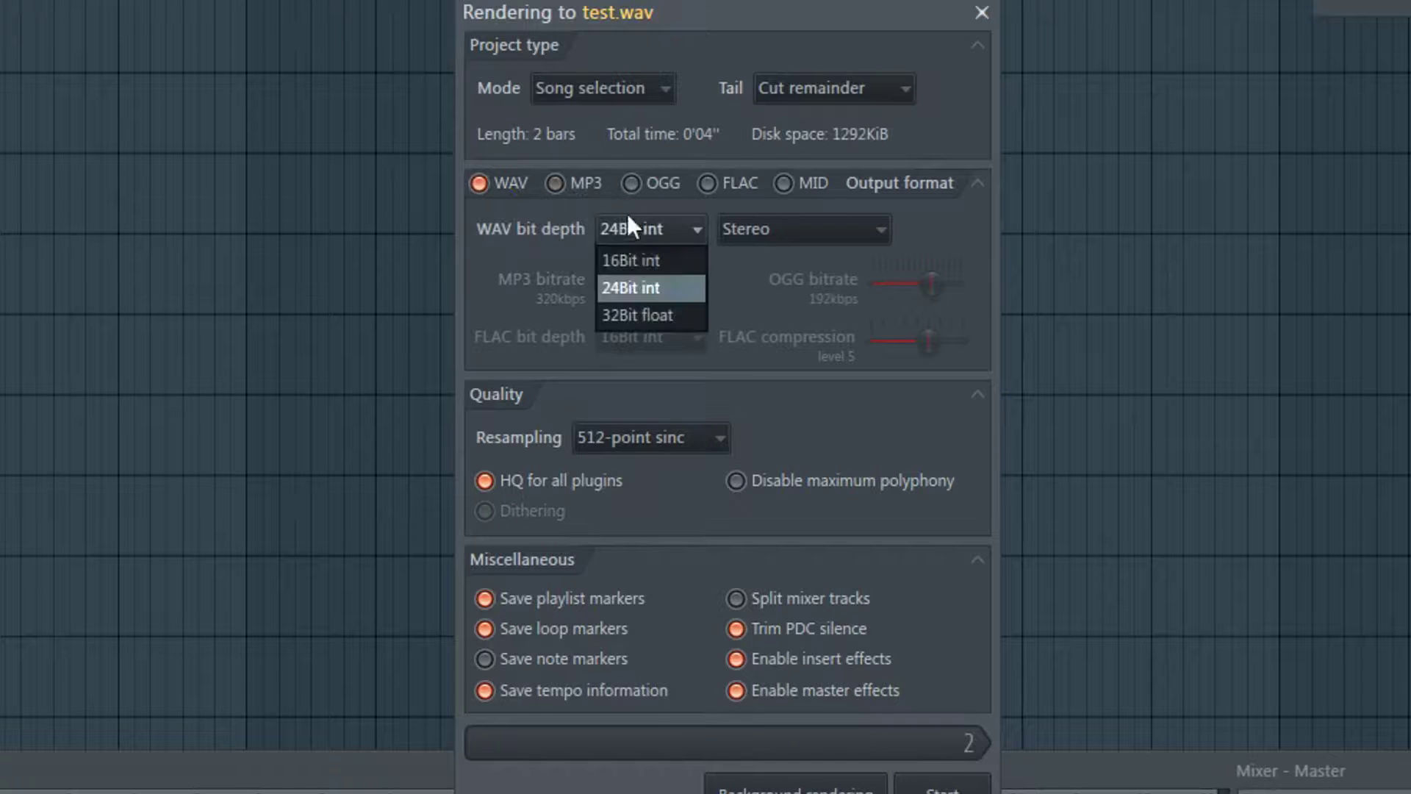
pyautogui.click(654, 314)
pyautogui.click(640, 229)
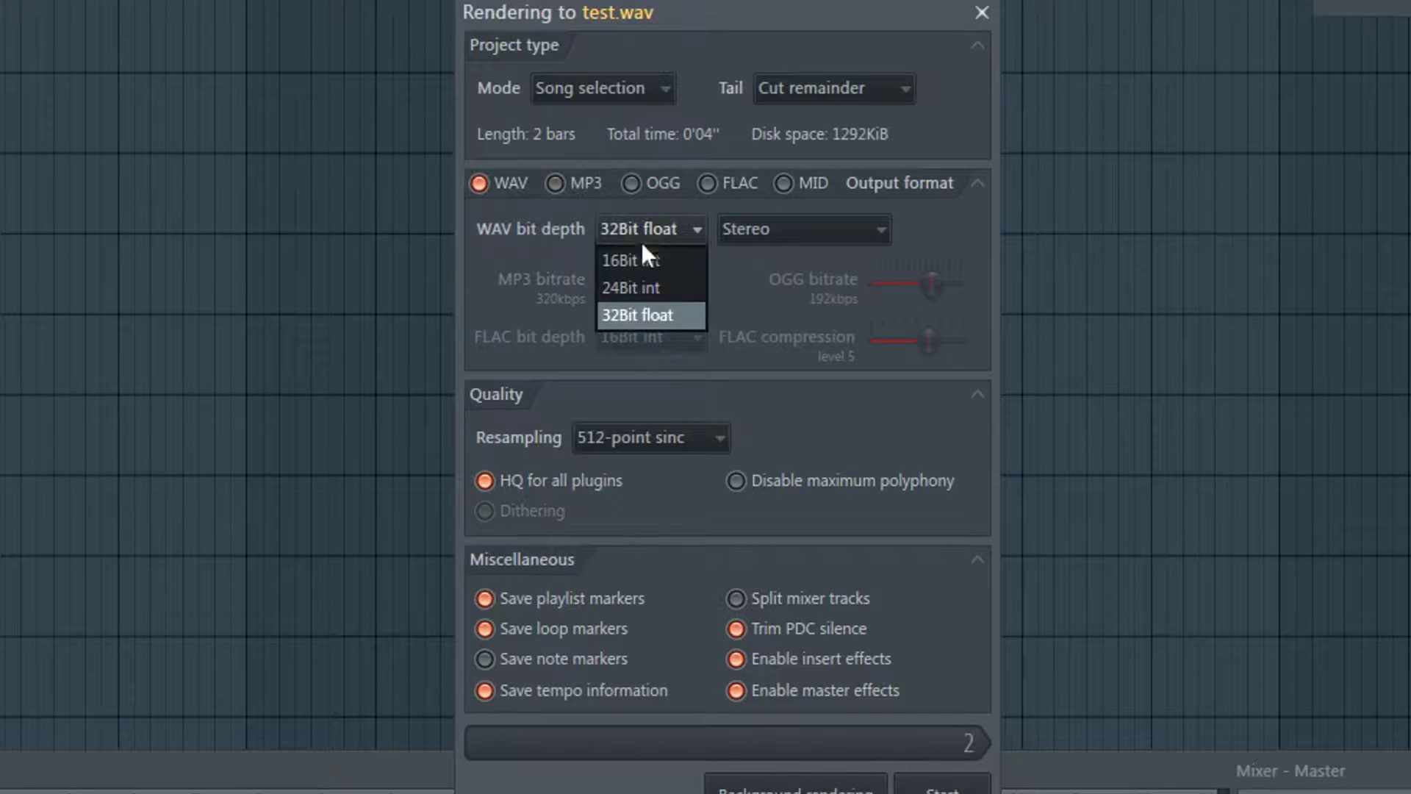
pyautogui.click(648, 315)
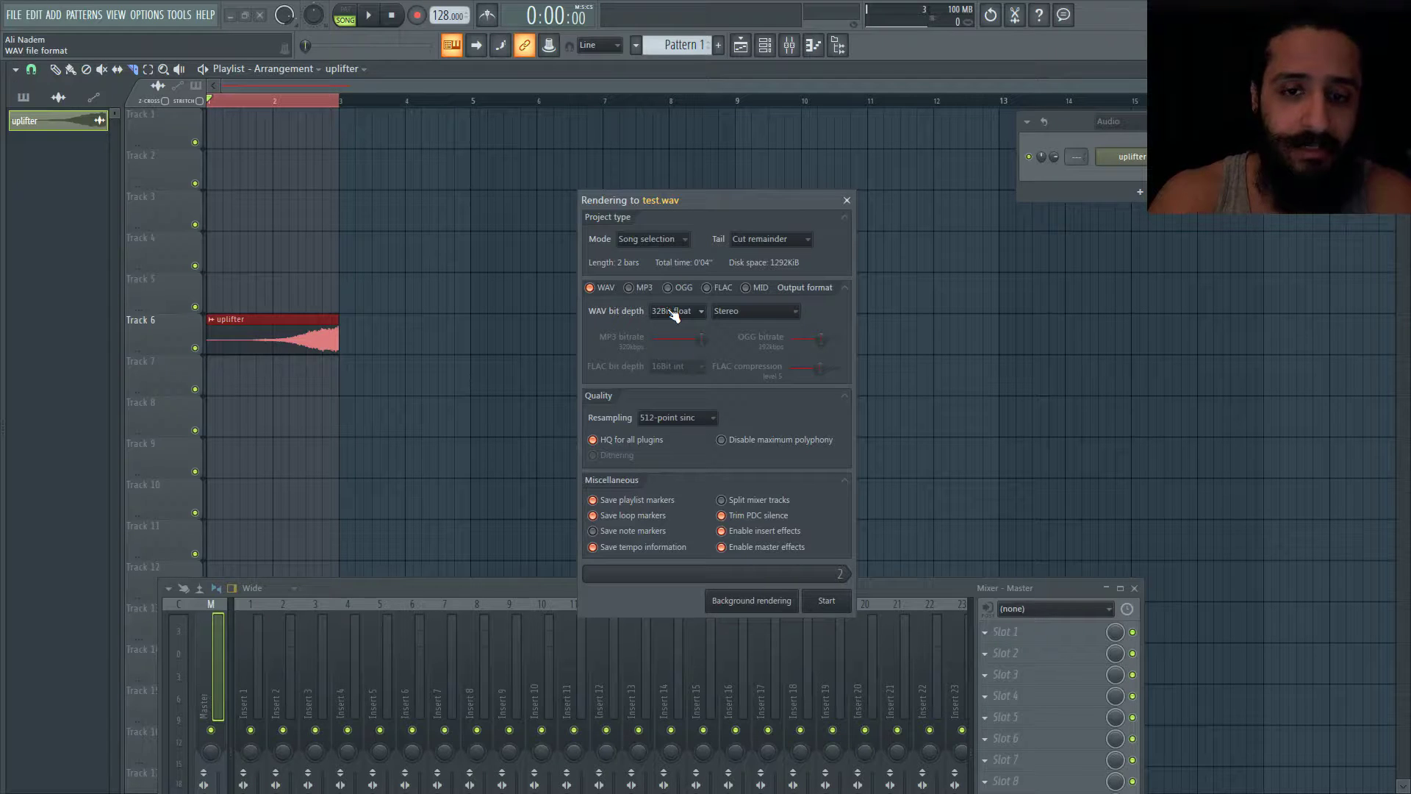
# Step: Bring up the Stereo channel dropdown showing the Stereo and Mono choices
pyautogui.scroll(1, 674, 314)
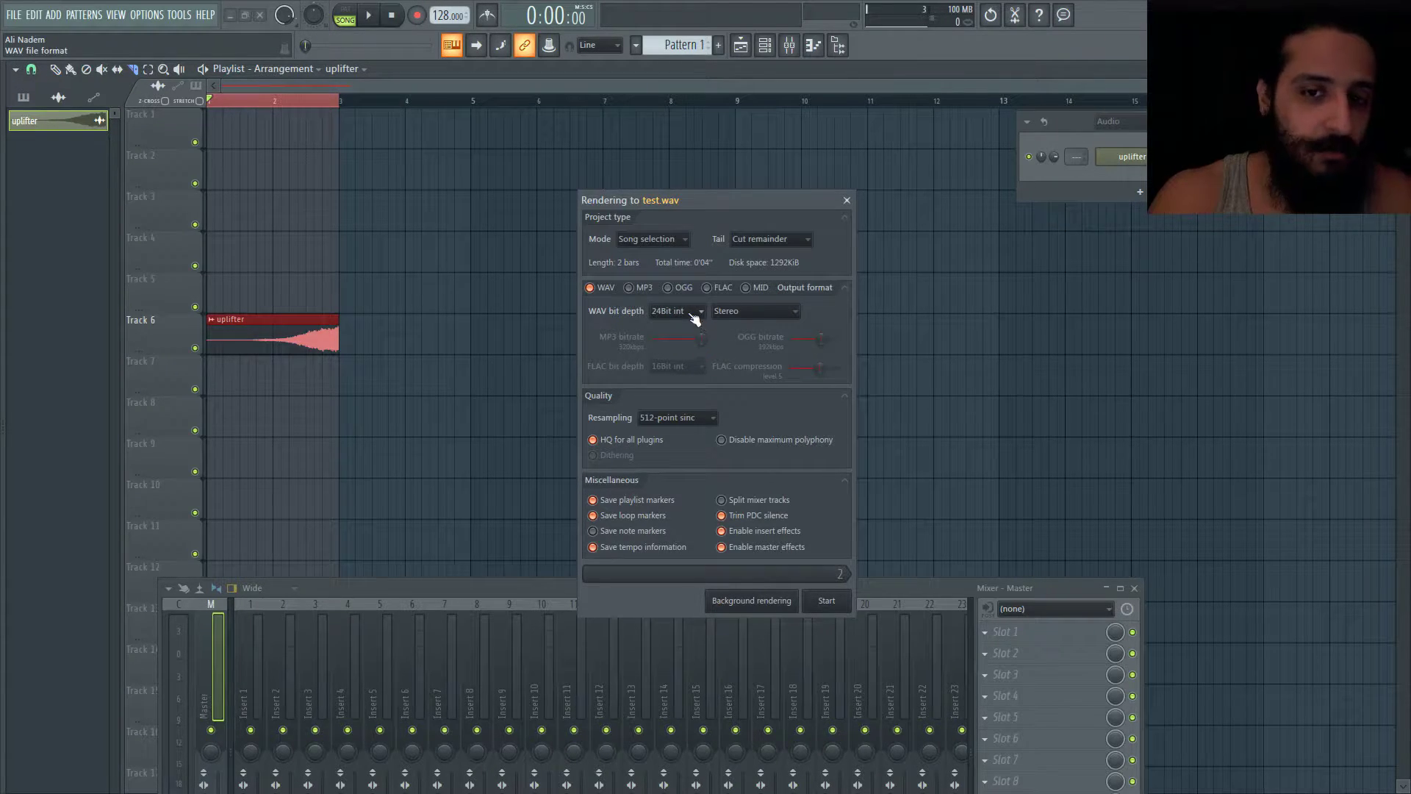
pyautogui.scroll(1, 694, 318)
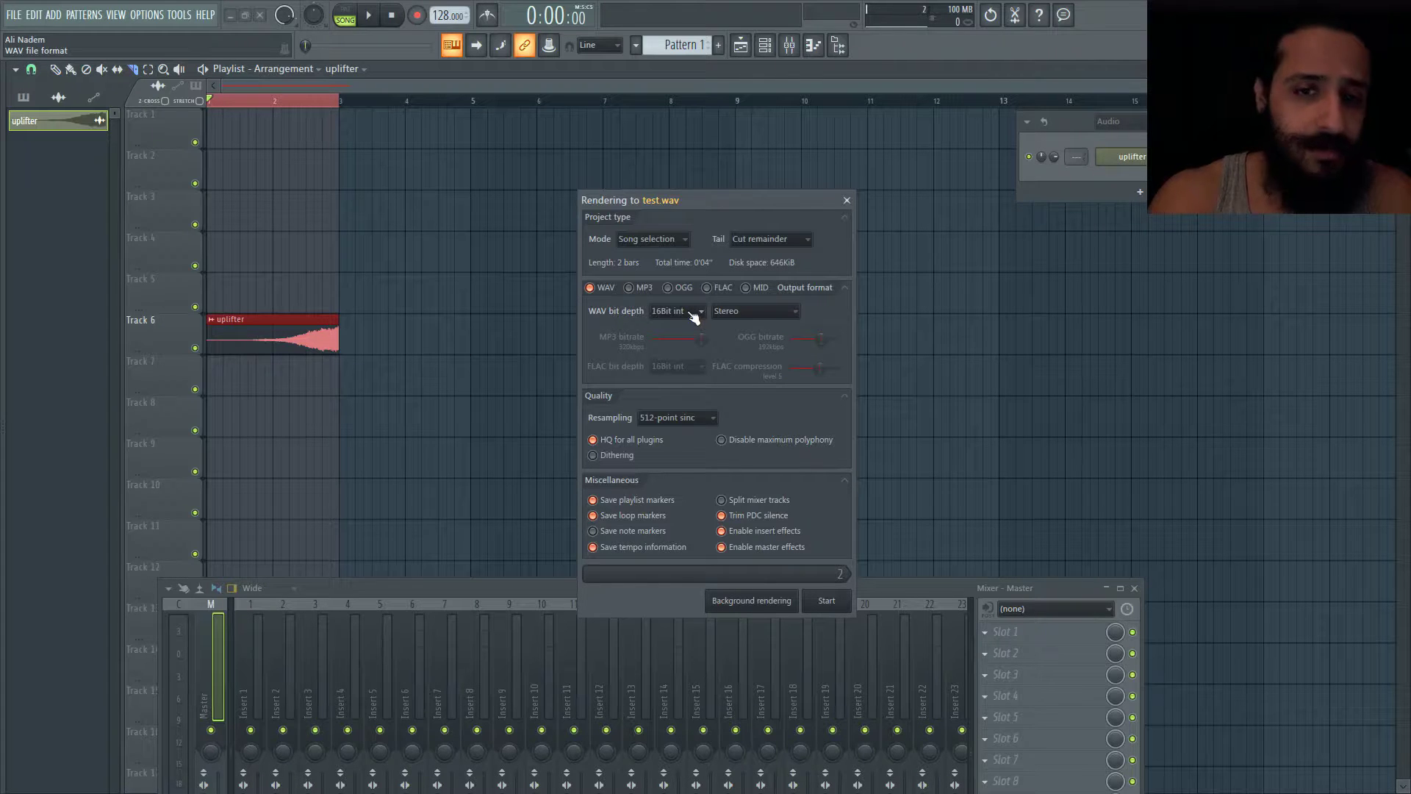
pyautogui.scroll(-2, 694, 317)
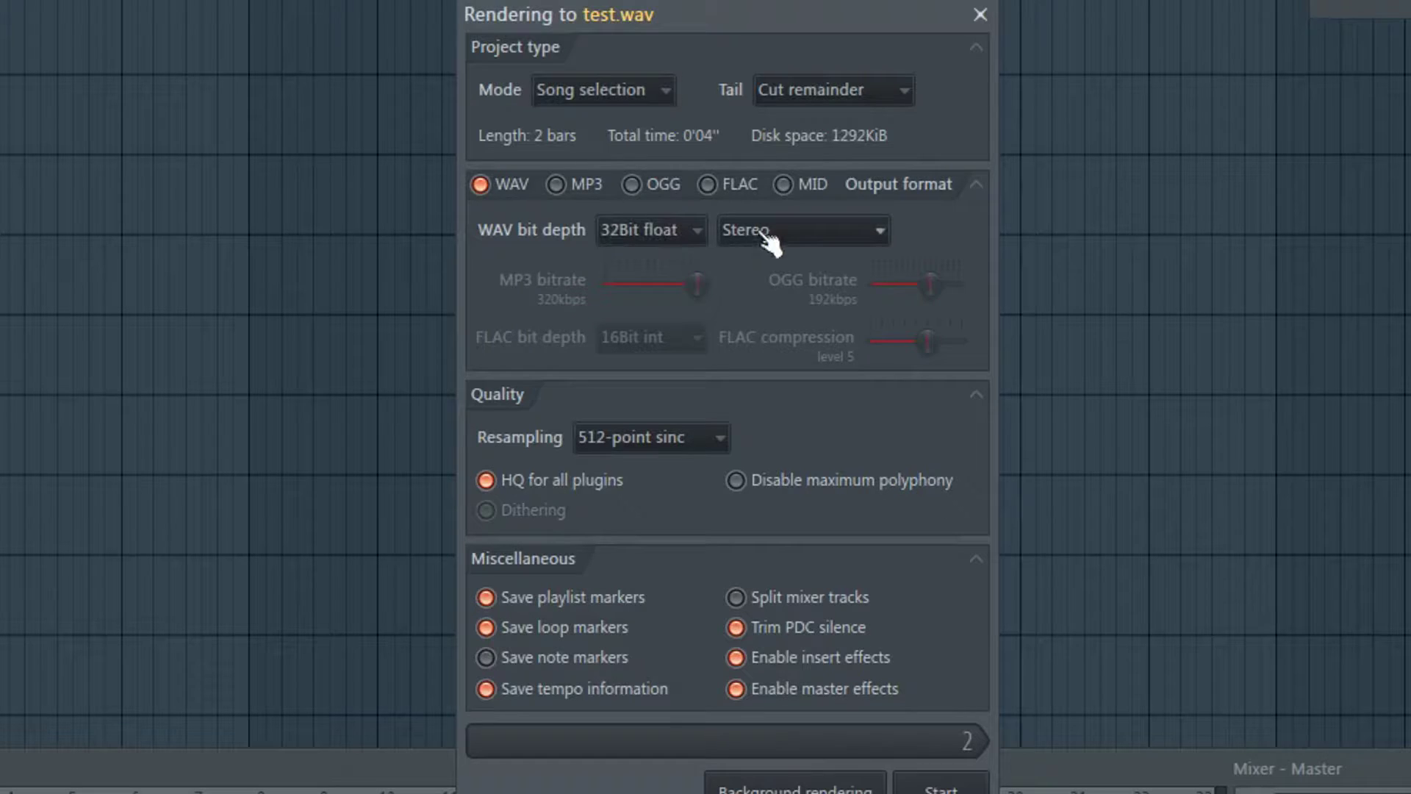
pyautogui.click(741, 310)
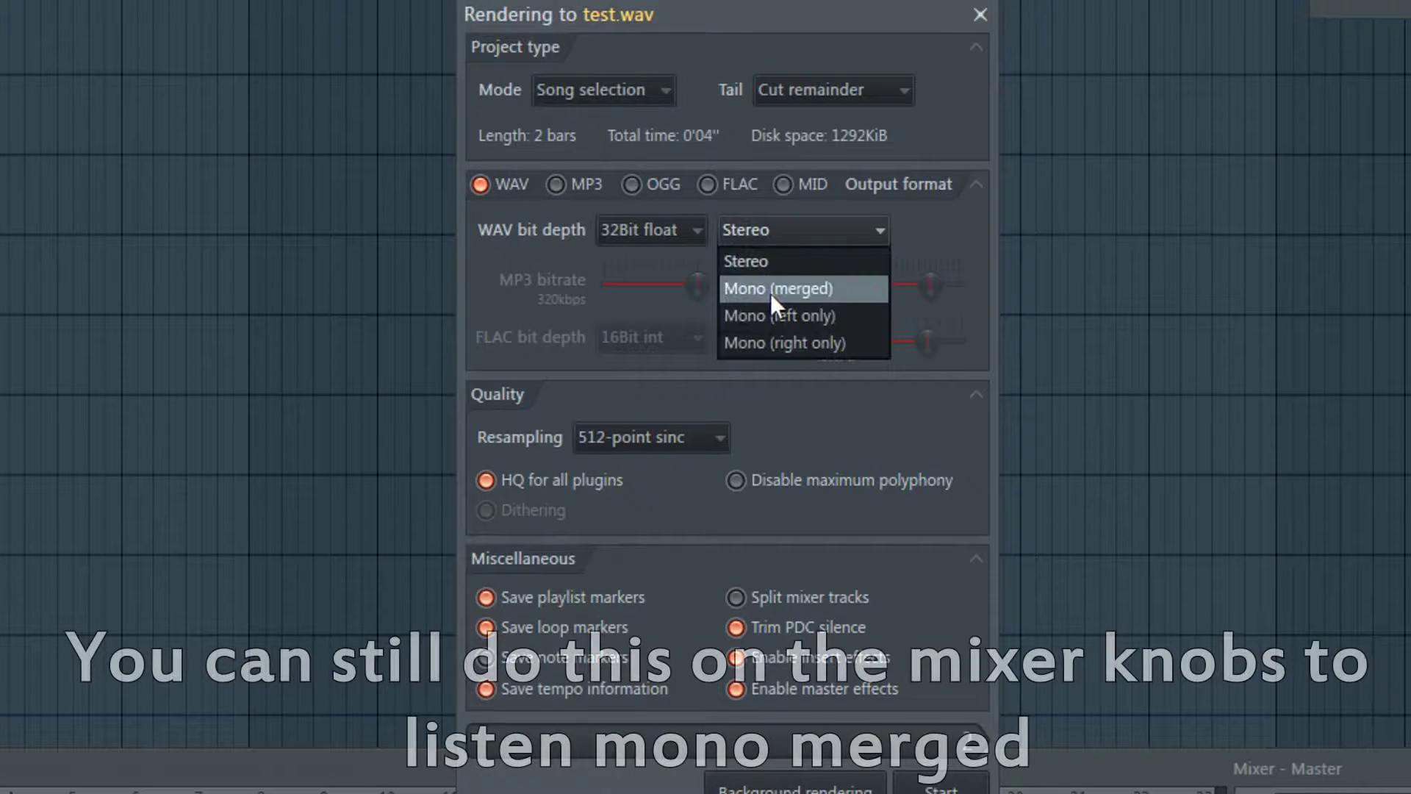
# Step: Scroll the channel mode through Mono (merged) and leave it on Stereo
pyautogui.click(767, 259)
pyautogui.scroll(-1, 781, 254)
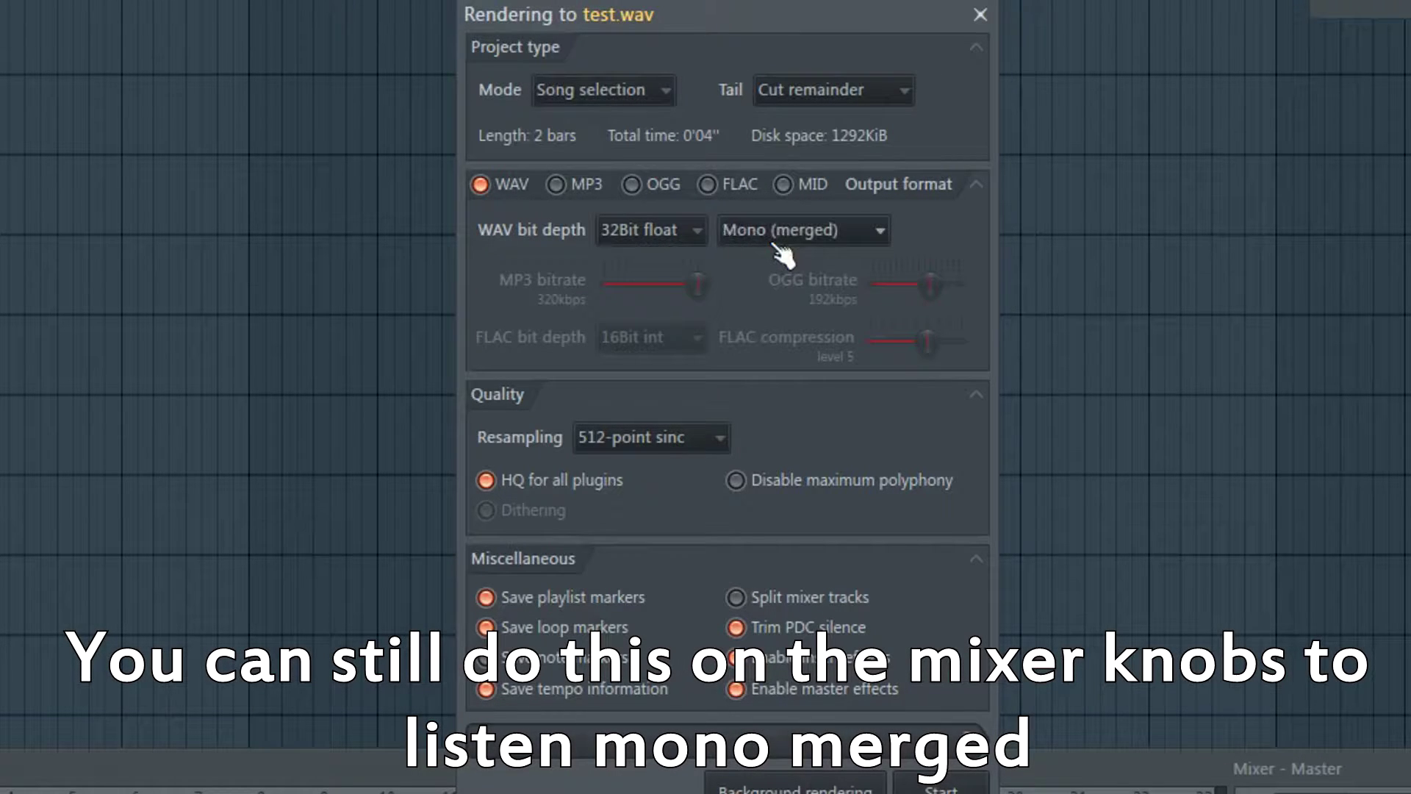
pyautogui.scroll(1, 781, 255)
pyautogui.scroll(-1, 782, 254)
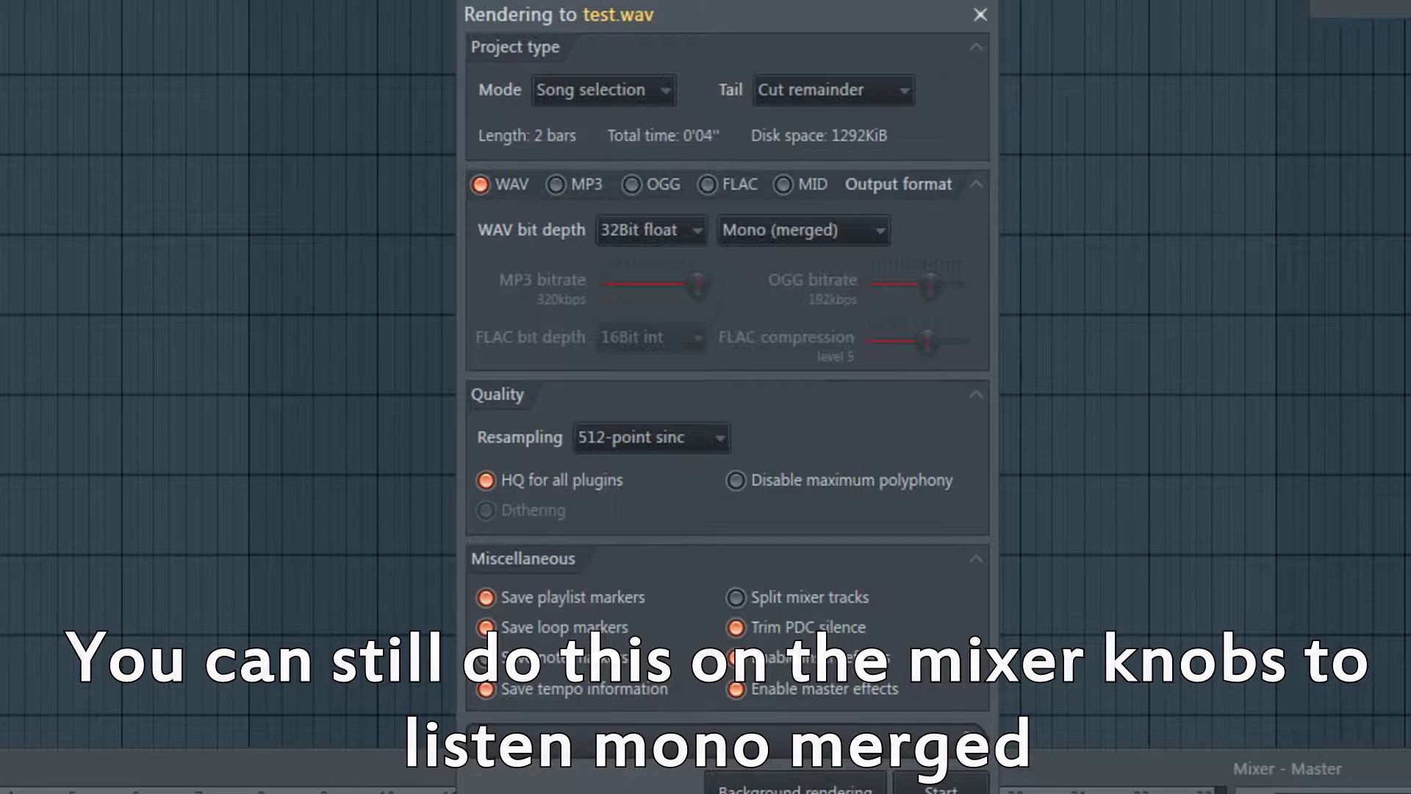
pyautogui.scroll(1, 778, 250)
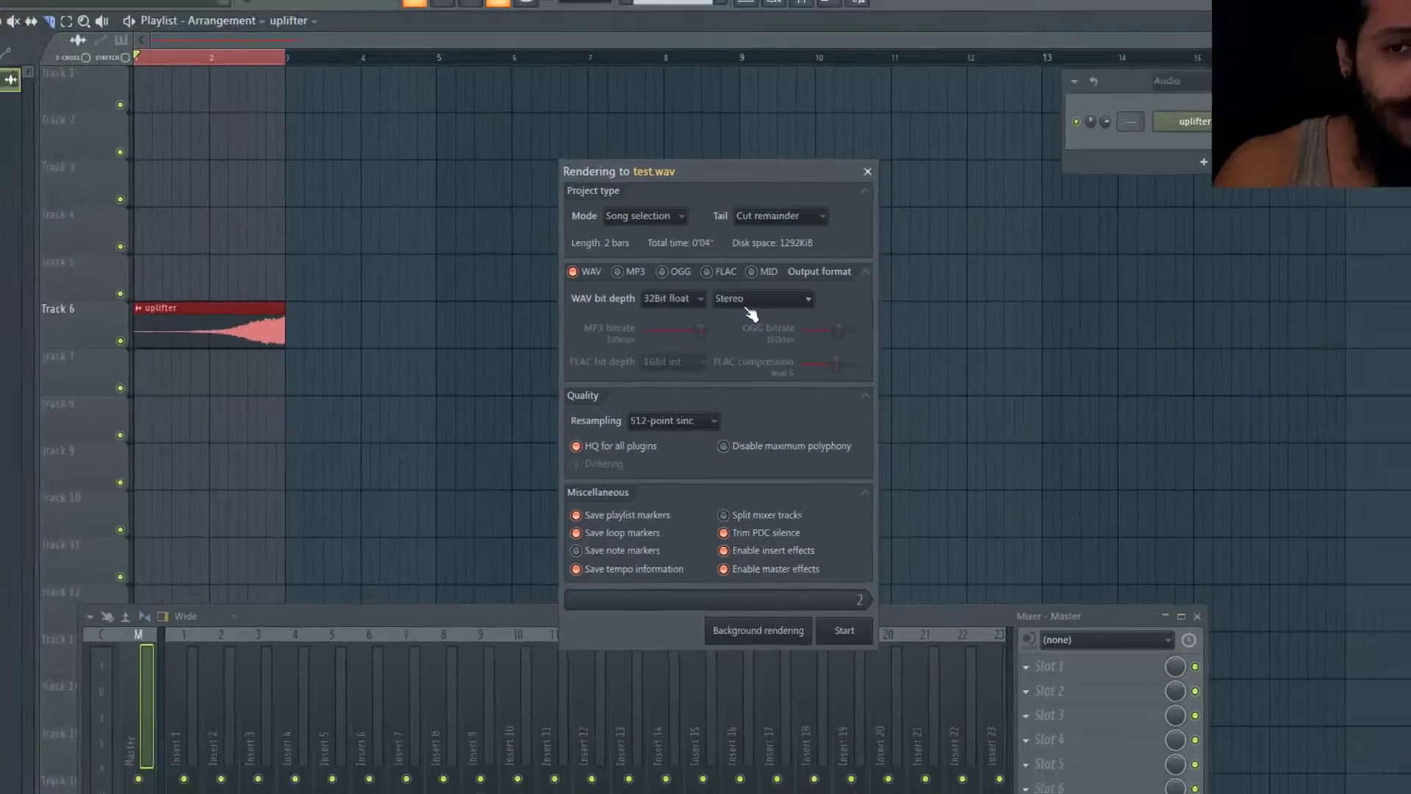
pyautogui.scroll(-1, 752, 313)
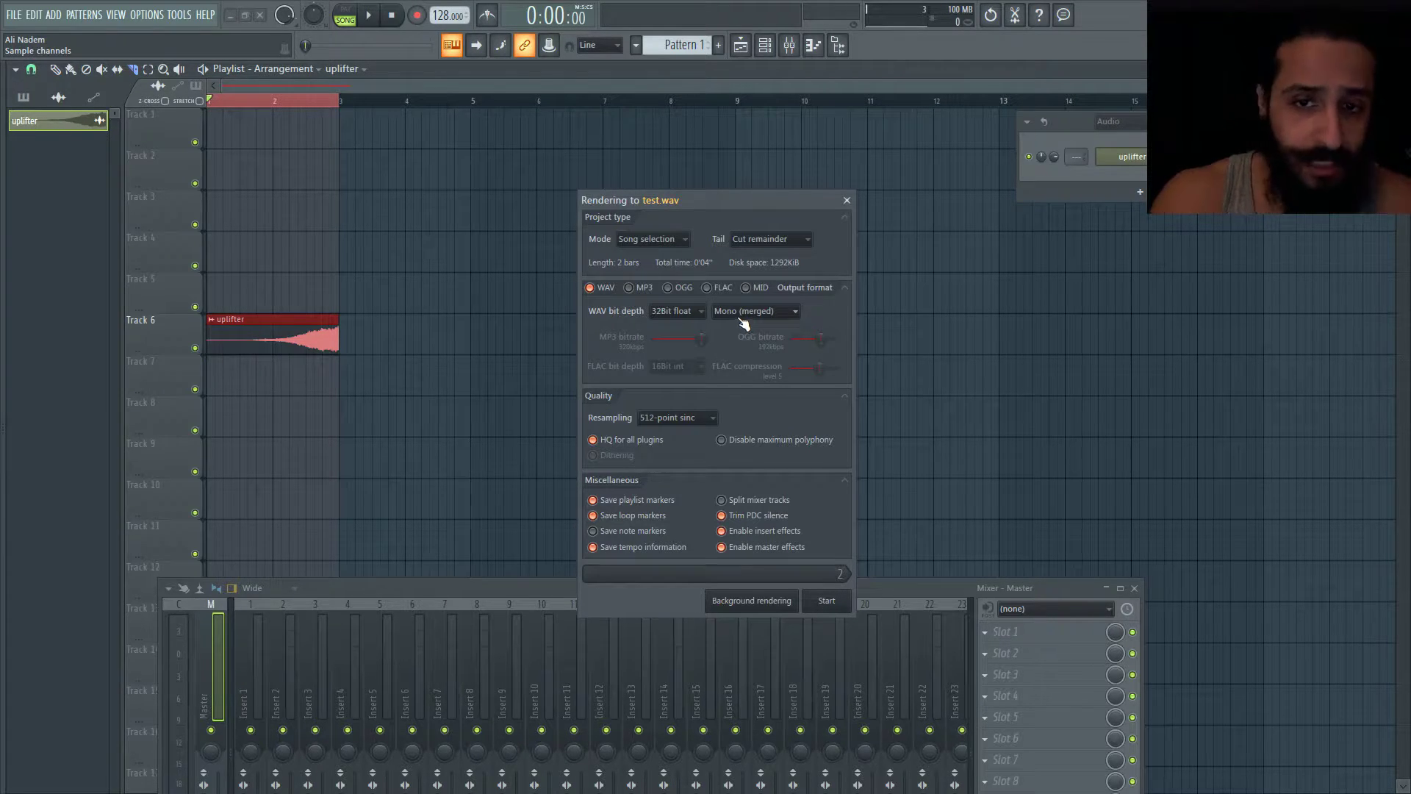
pyautogui.scroll(1, 741, 316)
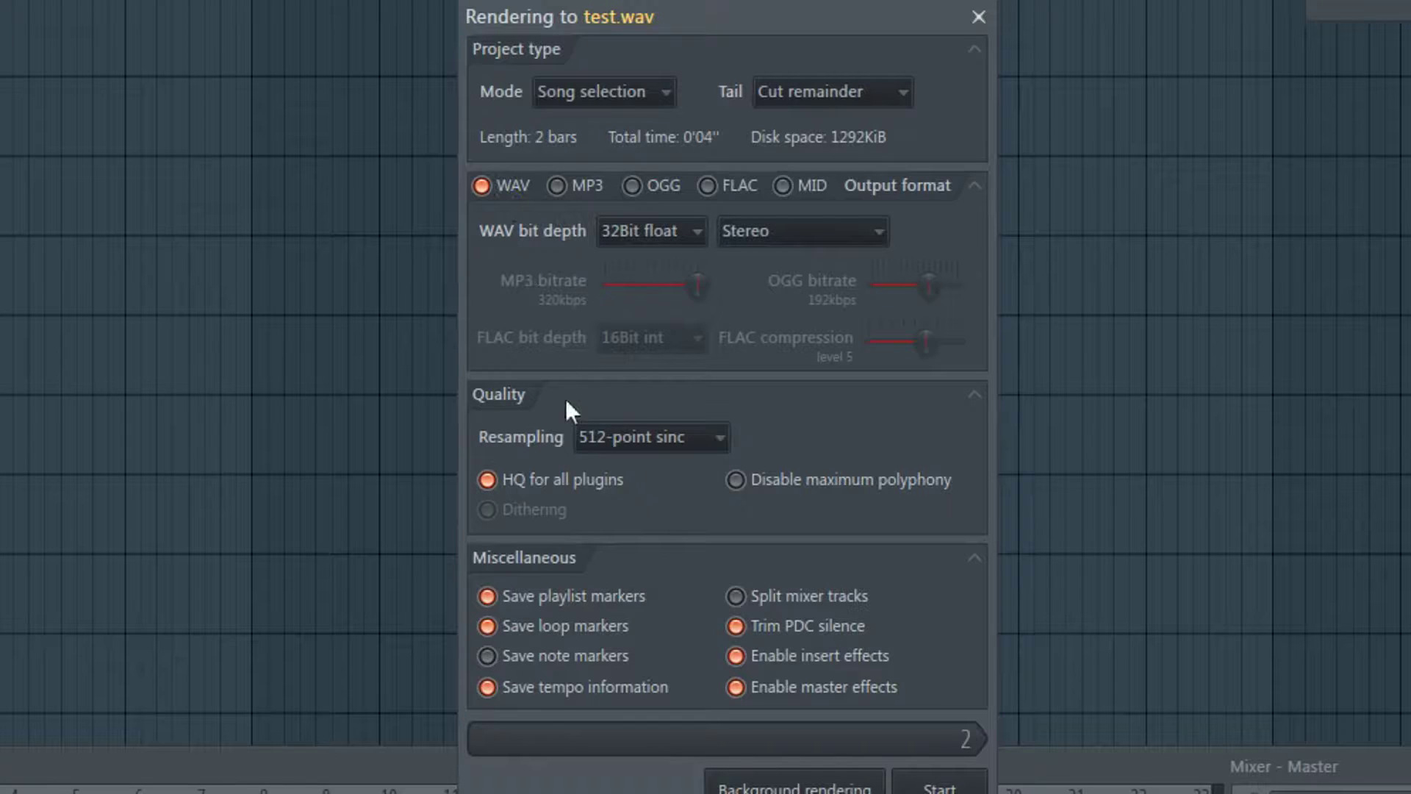
pyautogui.click(662, 438)
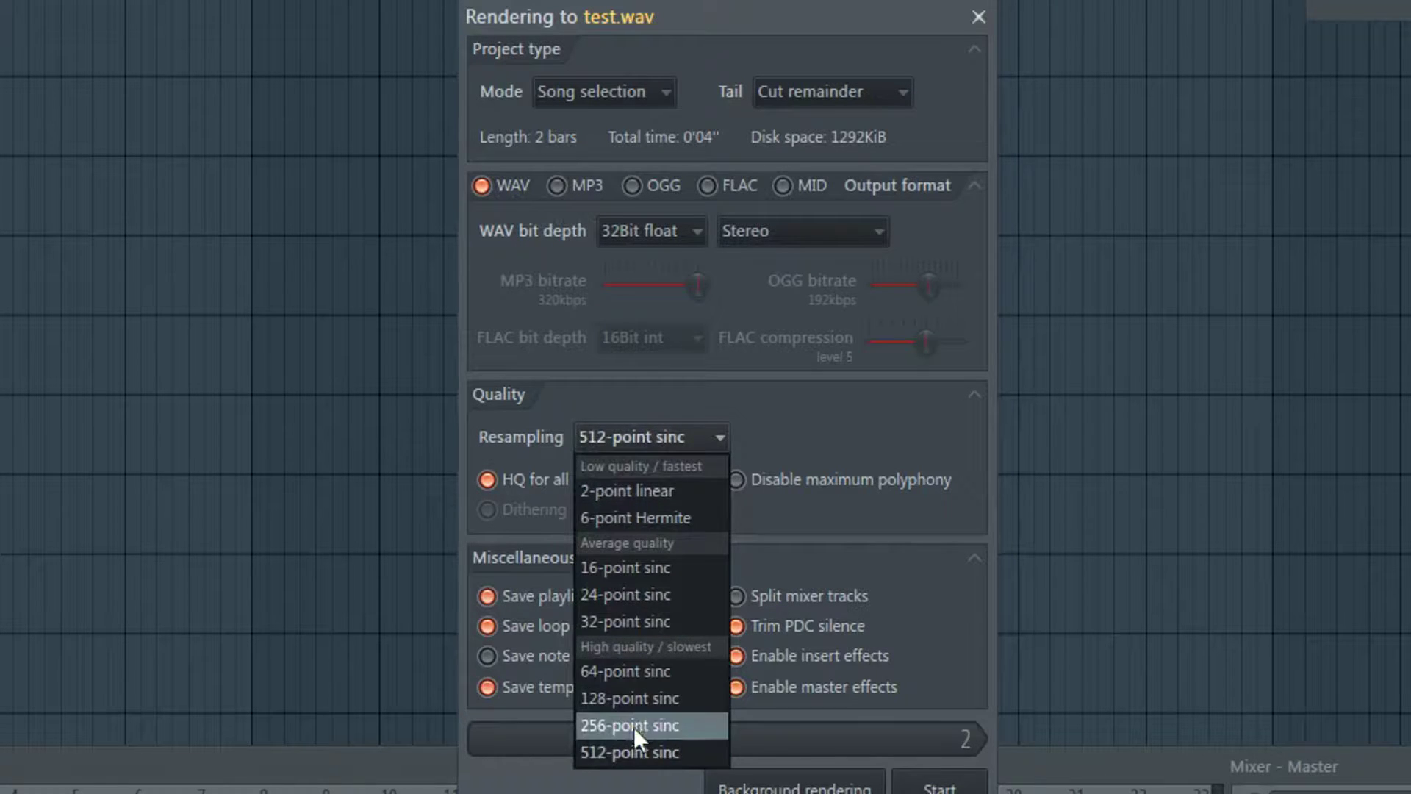
pyautogui.click(632, 753)
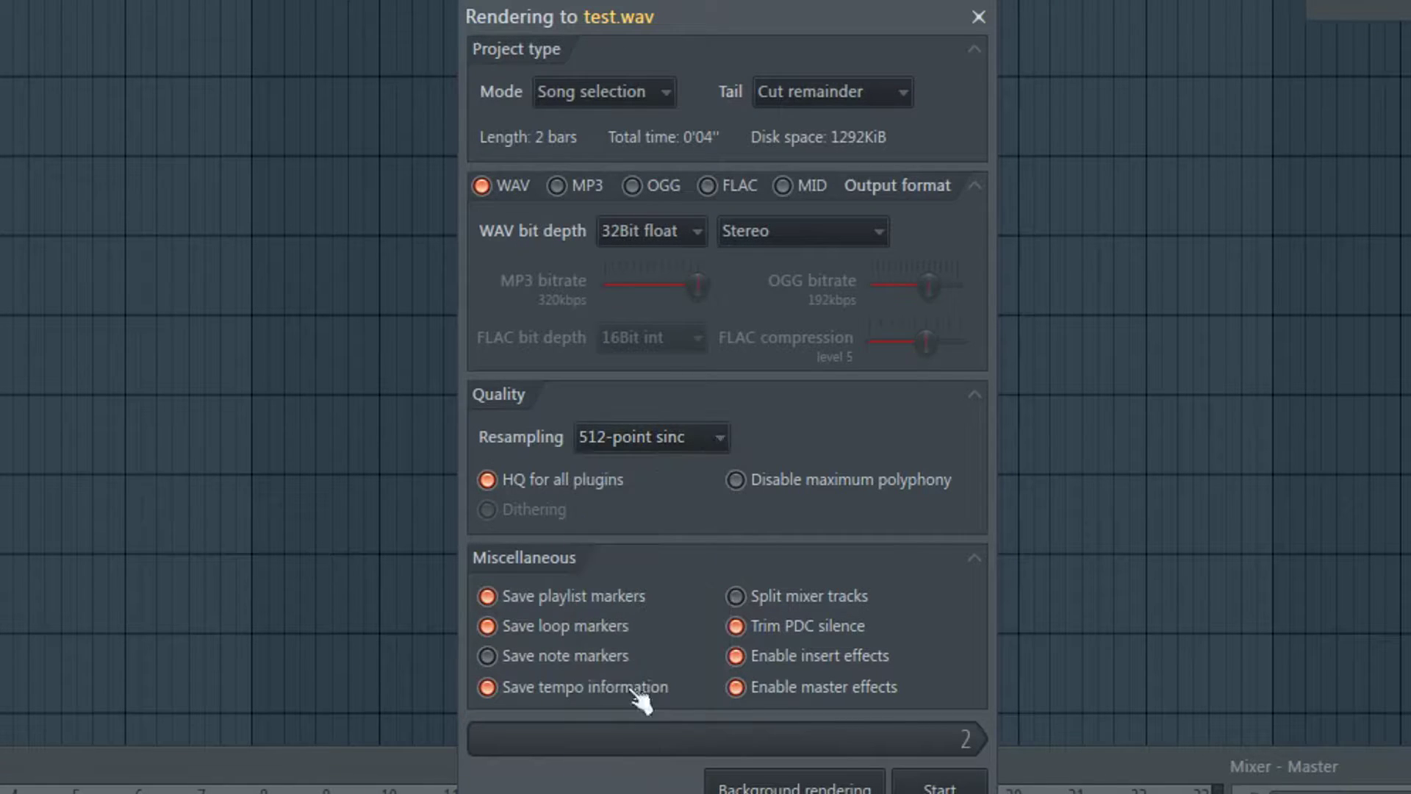
pyautogui.click(657, 436)
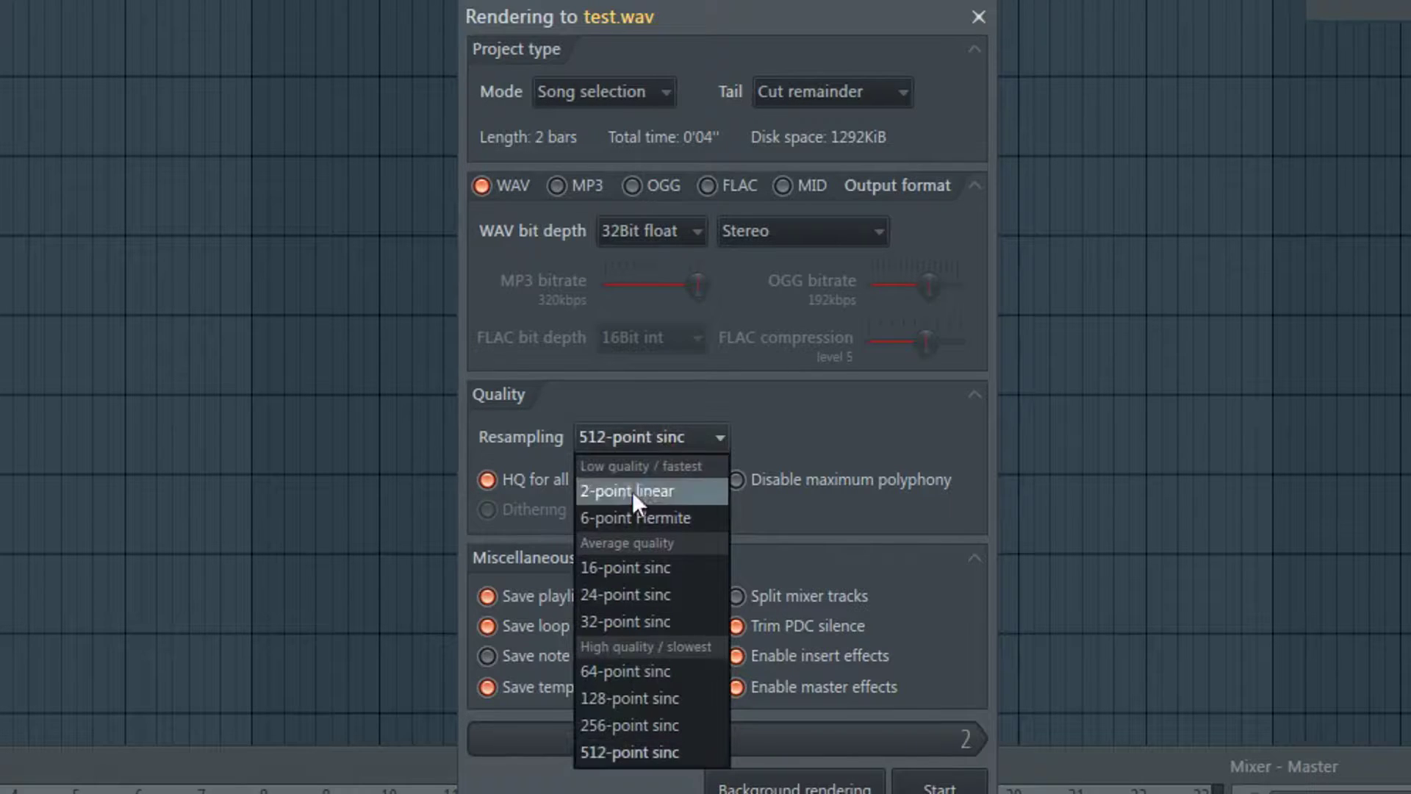
pyautogui.click(646, 748)
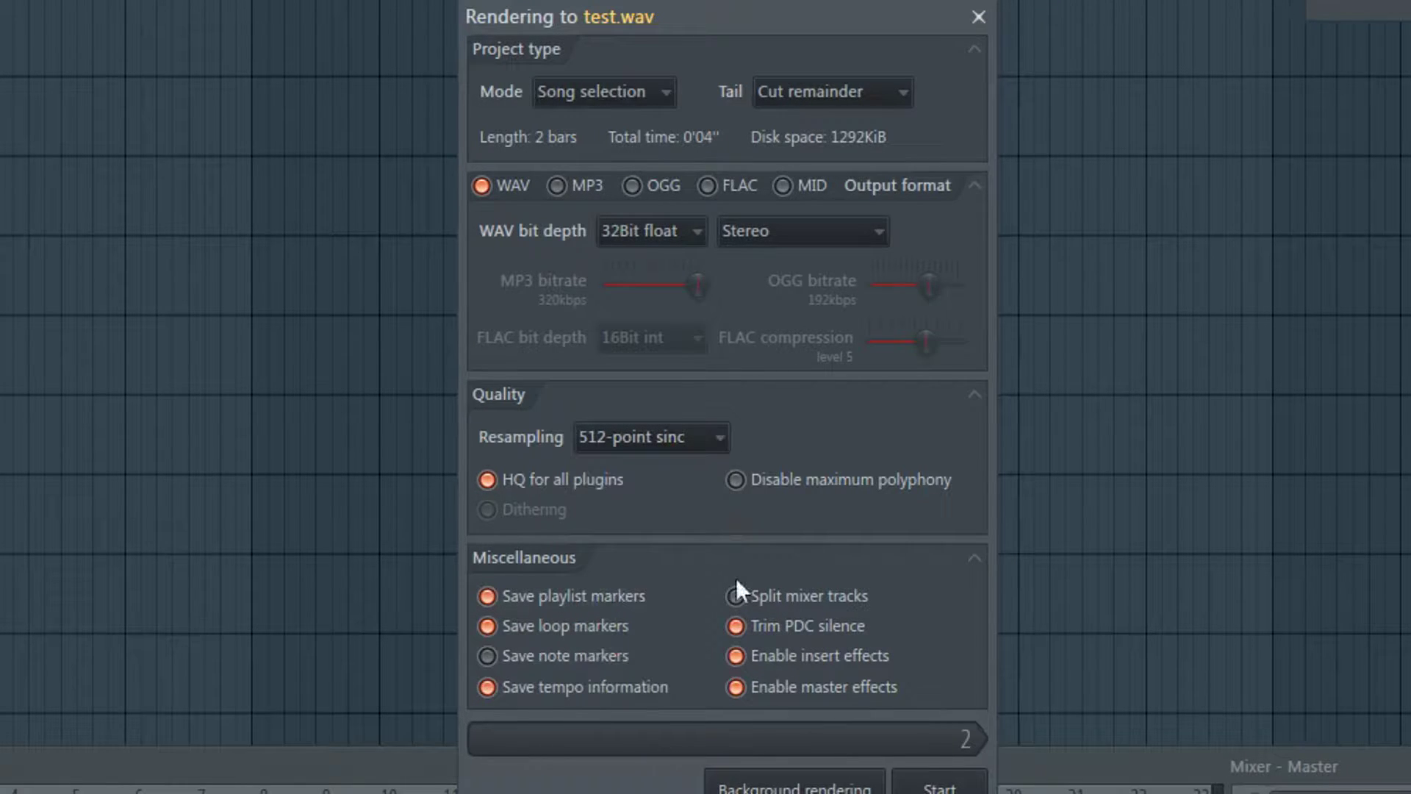
pyautogui.click(714, 443)
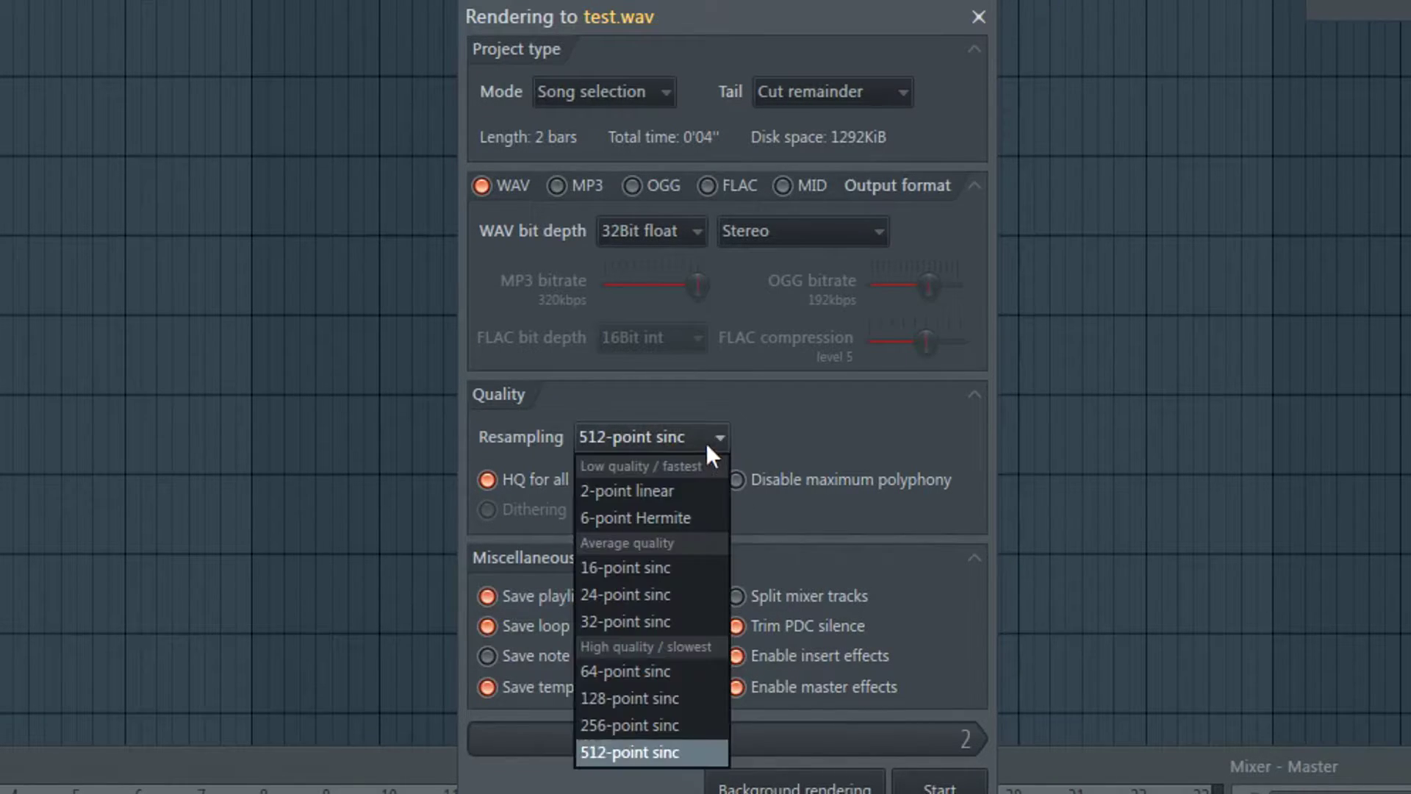
pyautogui.click(672, 519)
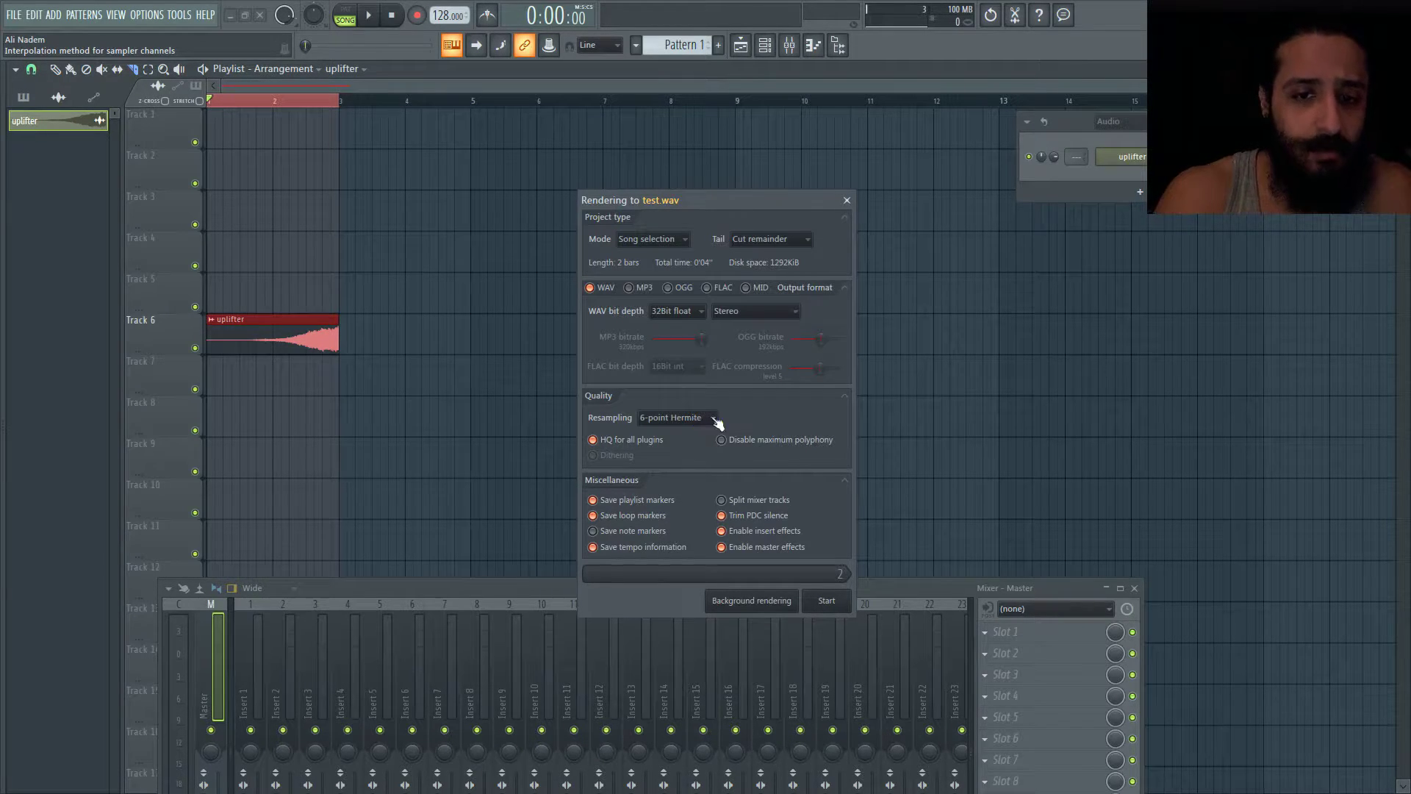
pyautogui.click(687, 417)
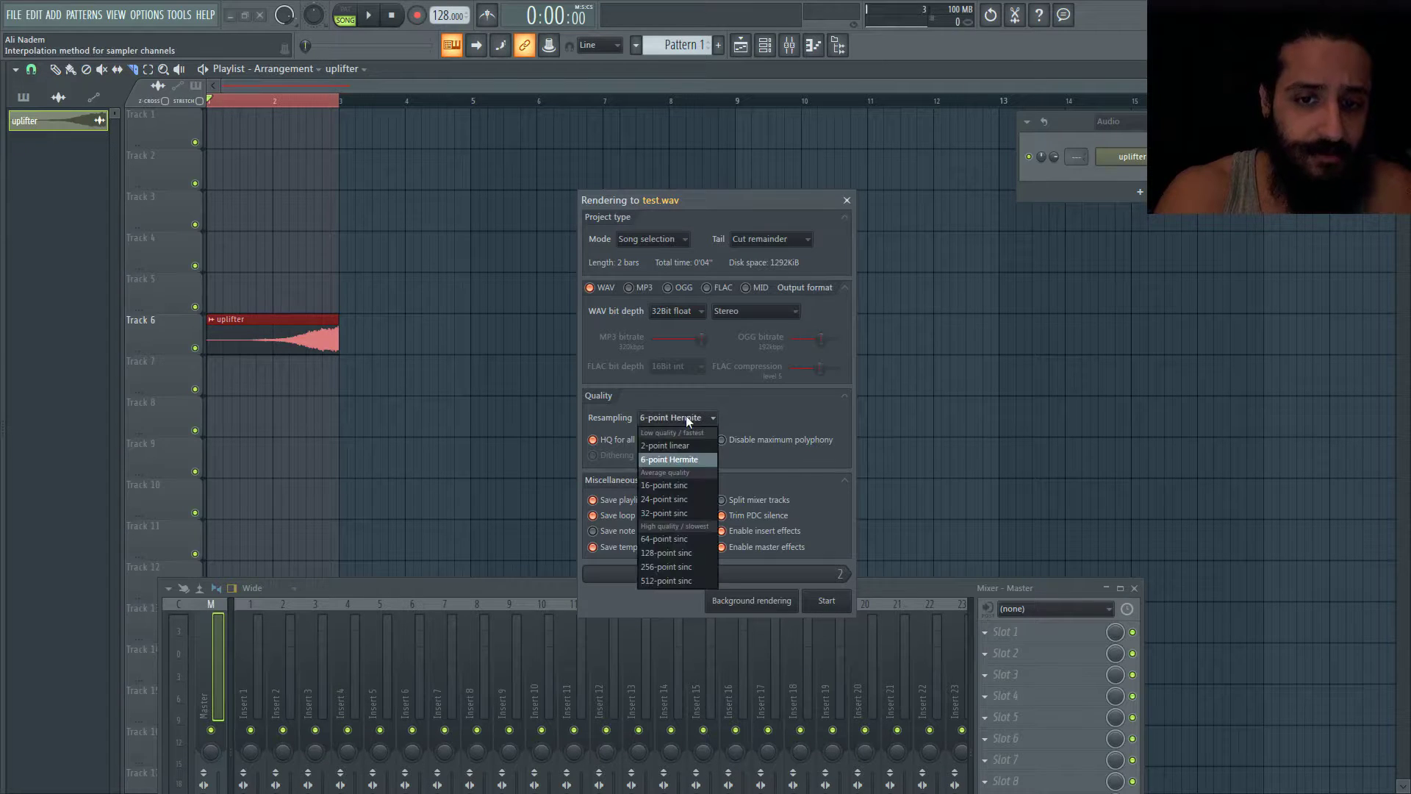
pyautogui.click(660, 580)
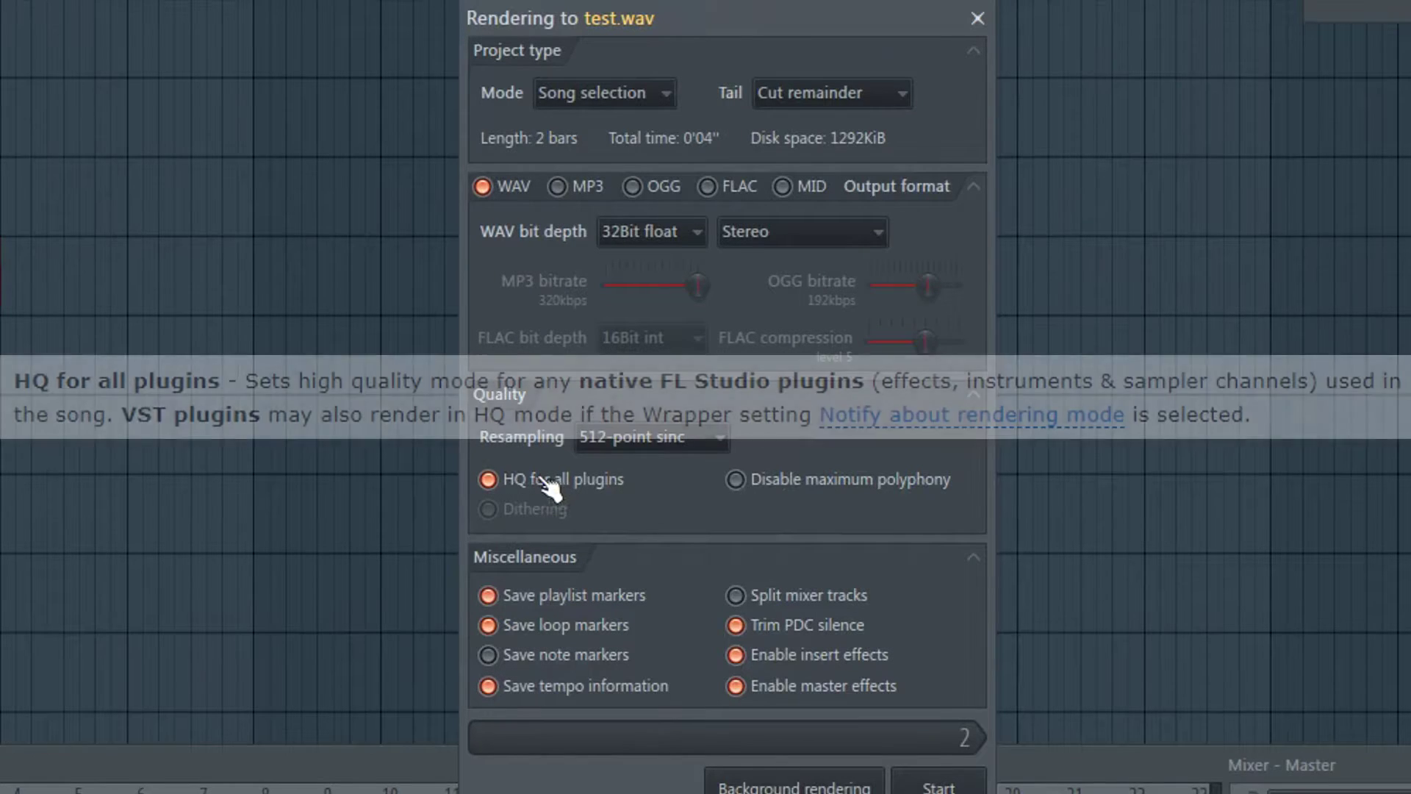
pyautogui.click(550, 475)
pyautogui.click(551, 476)
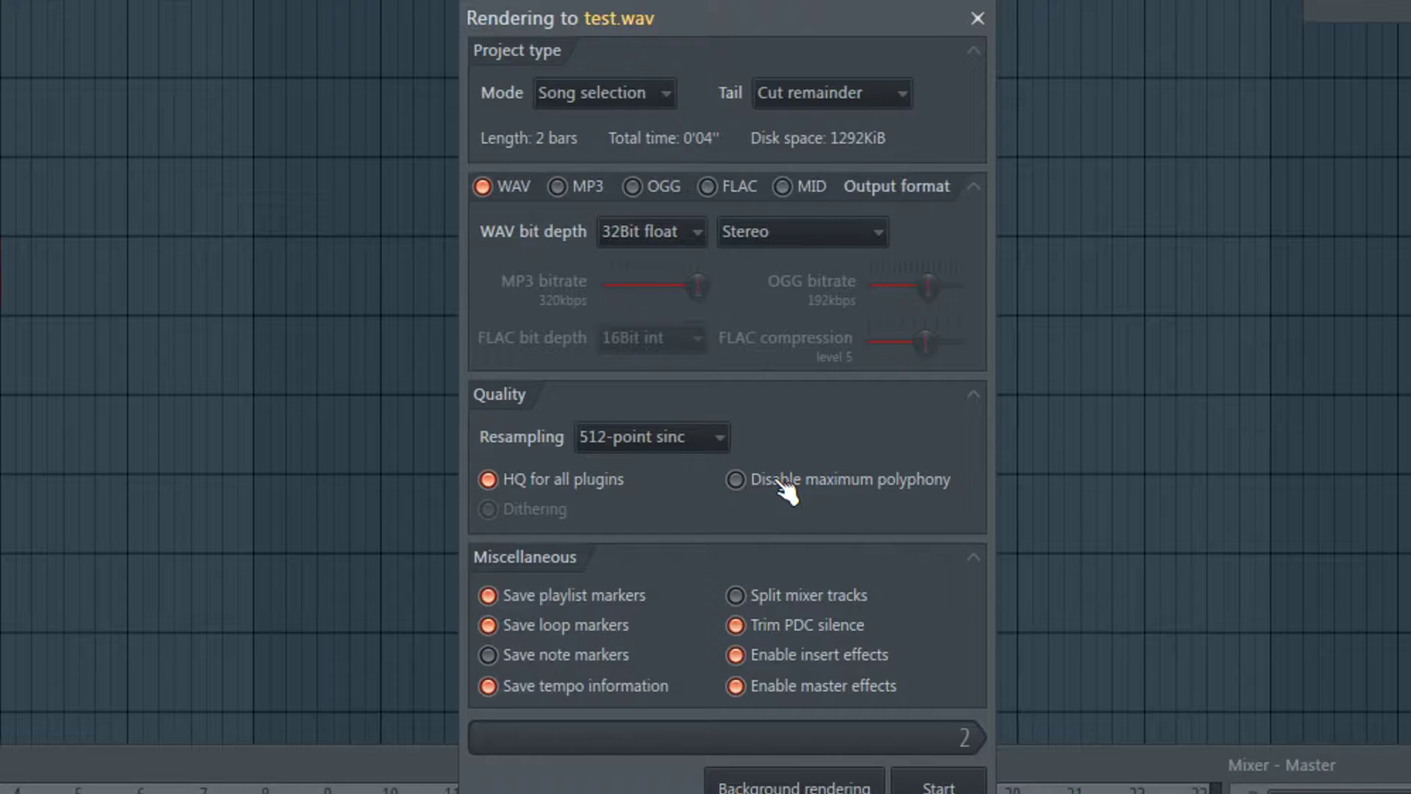
pyautogui.click(787, 491)
pyautogui.click(814, 487)
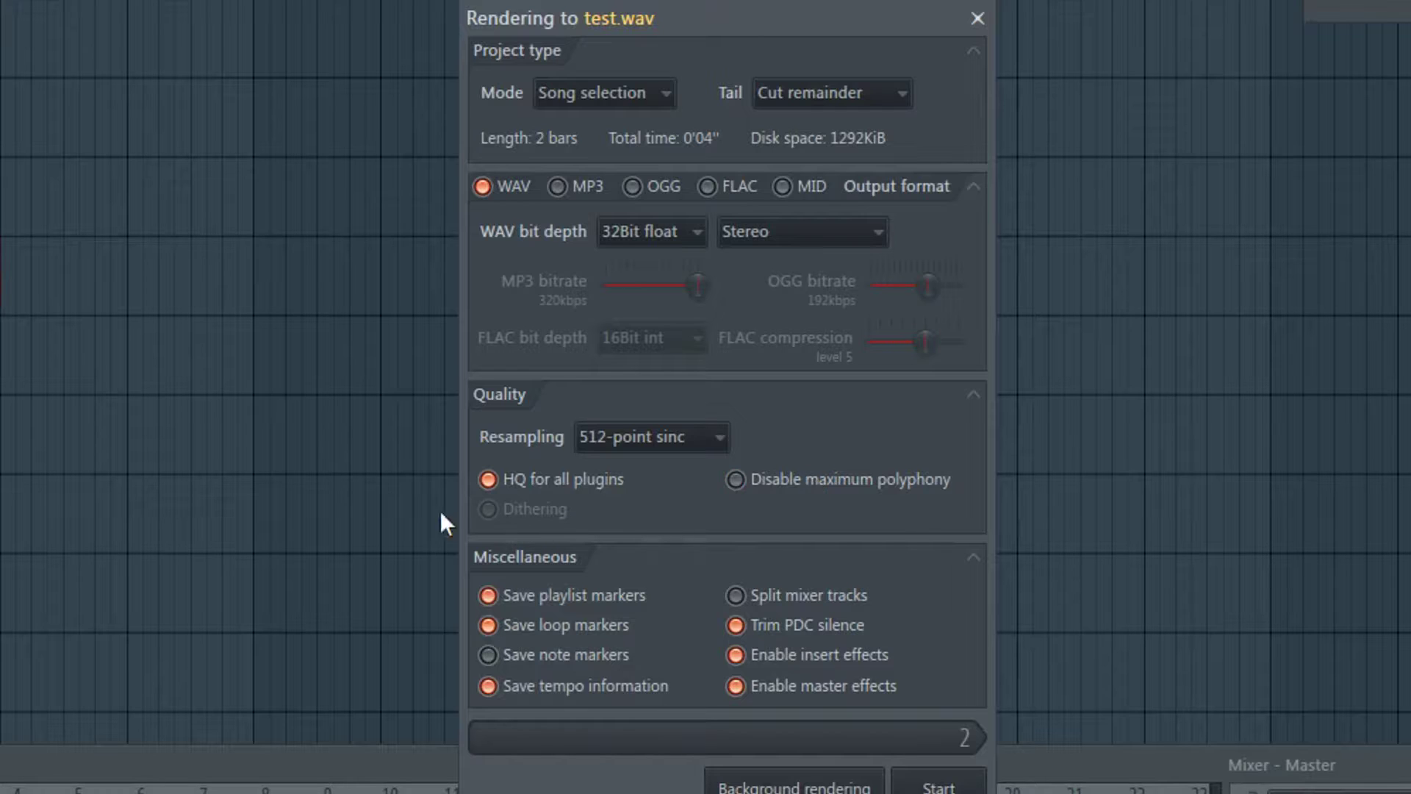
# Step: Turn off Dithering for the 24Bit int WAV render
pyautogui.click(532, 515)
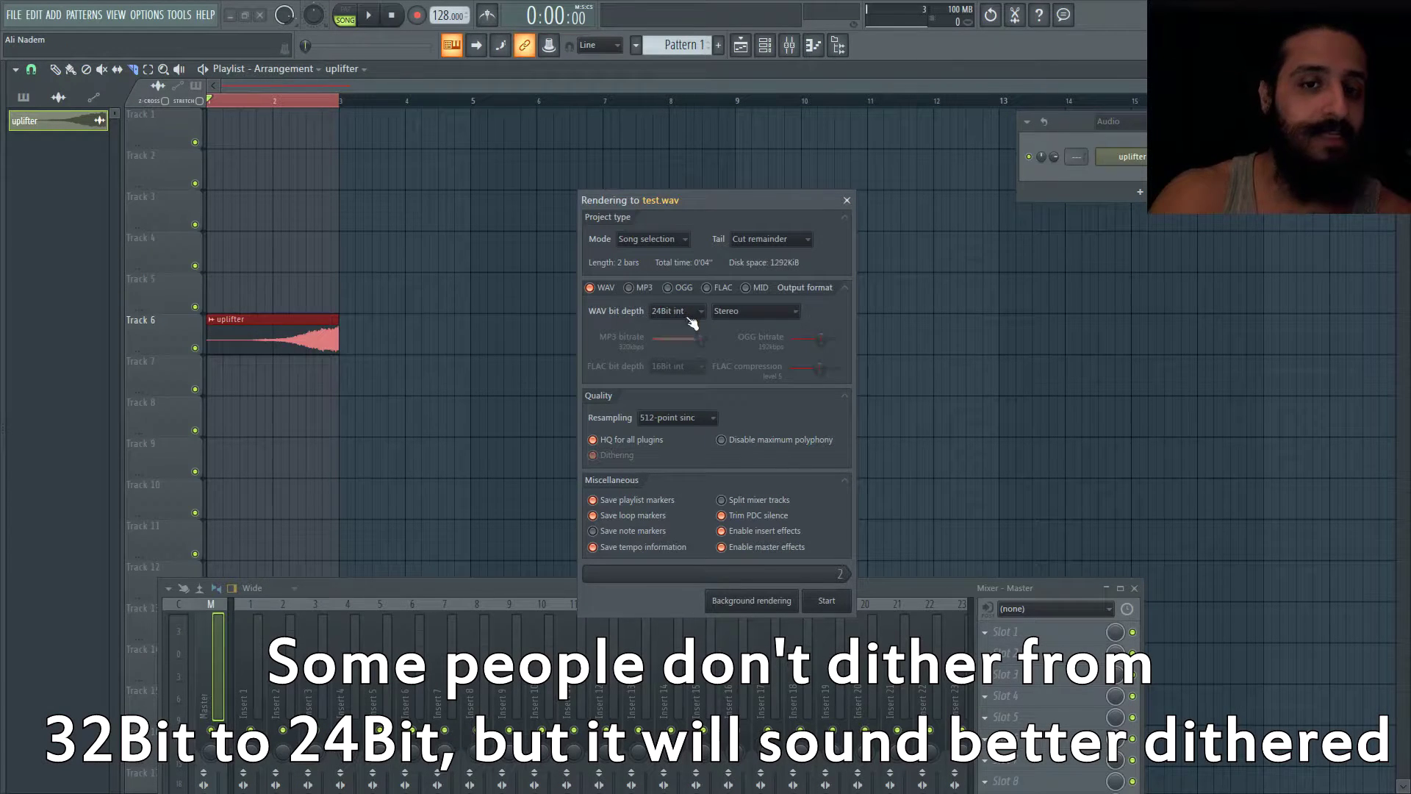
pyautogui.click(592, 455)
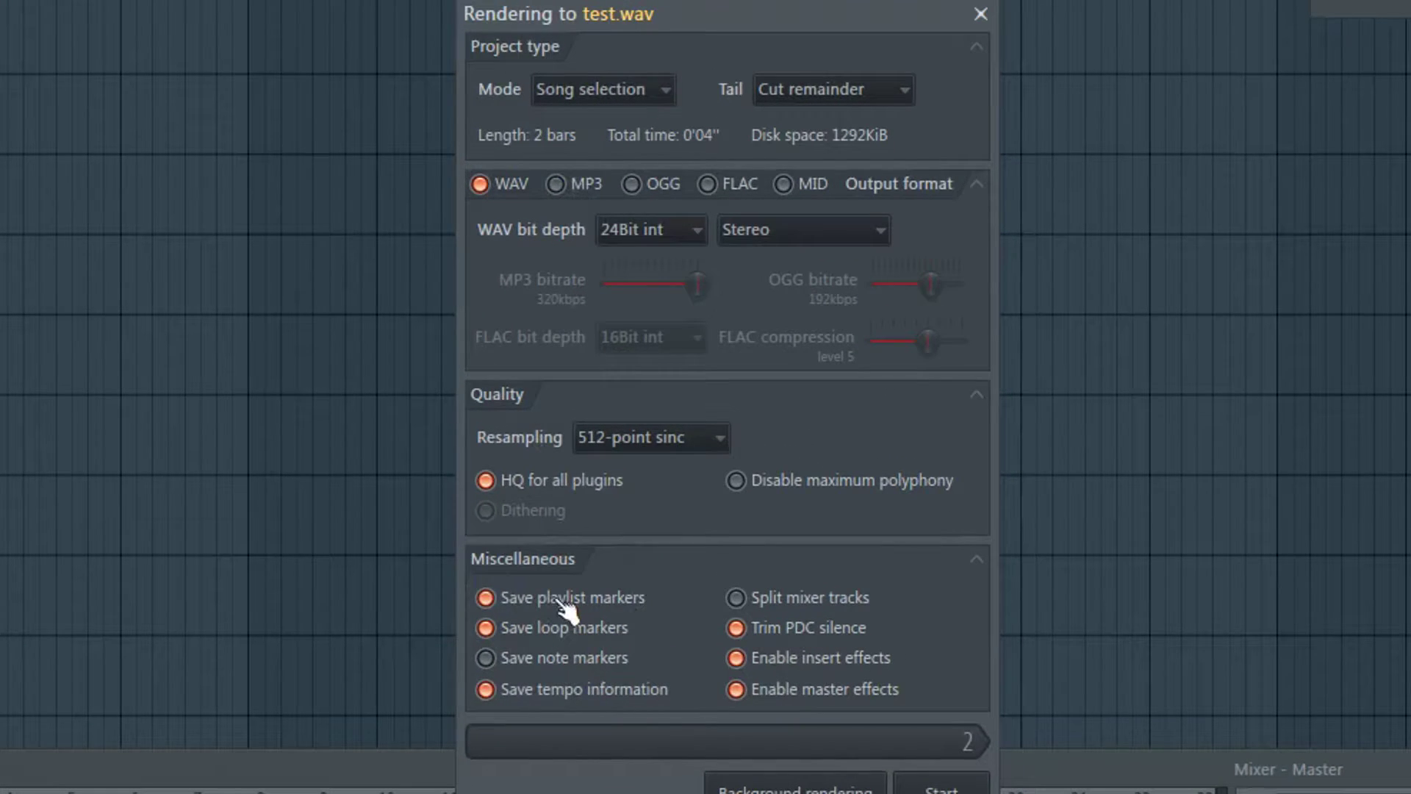
pyautogui.click(560, 626)
pyautogui.click(560, 601)
pyautogui.click(562, 601)
pyautogui.click(562, 626)
pyautogui.click(562, 602)
pyautogui.click(562, 625)
pyautogui.click(564, 627)
pyautogui.click(566, 597)
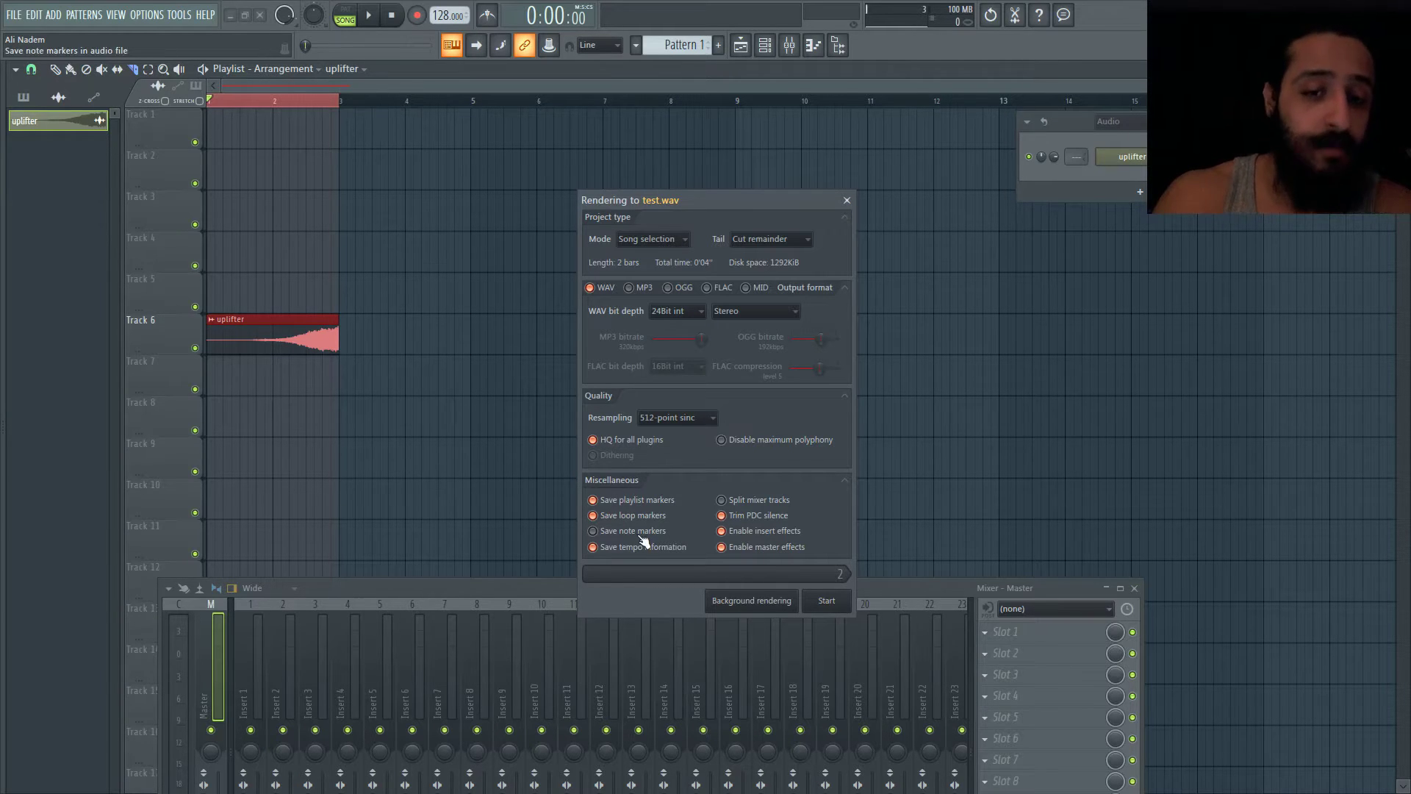
pyautogui.click(759, 503)
pyautogui.click(760, 504)
pyautogui.click(760, 504)
pyautogui.click(760, 504)
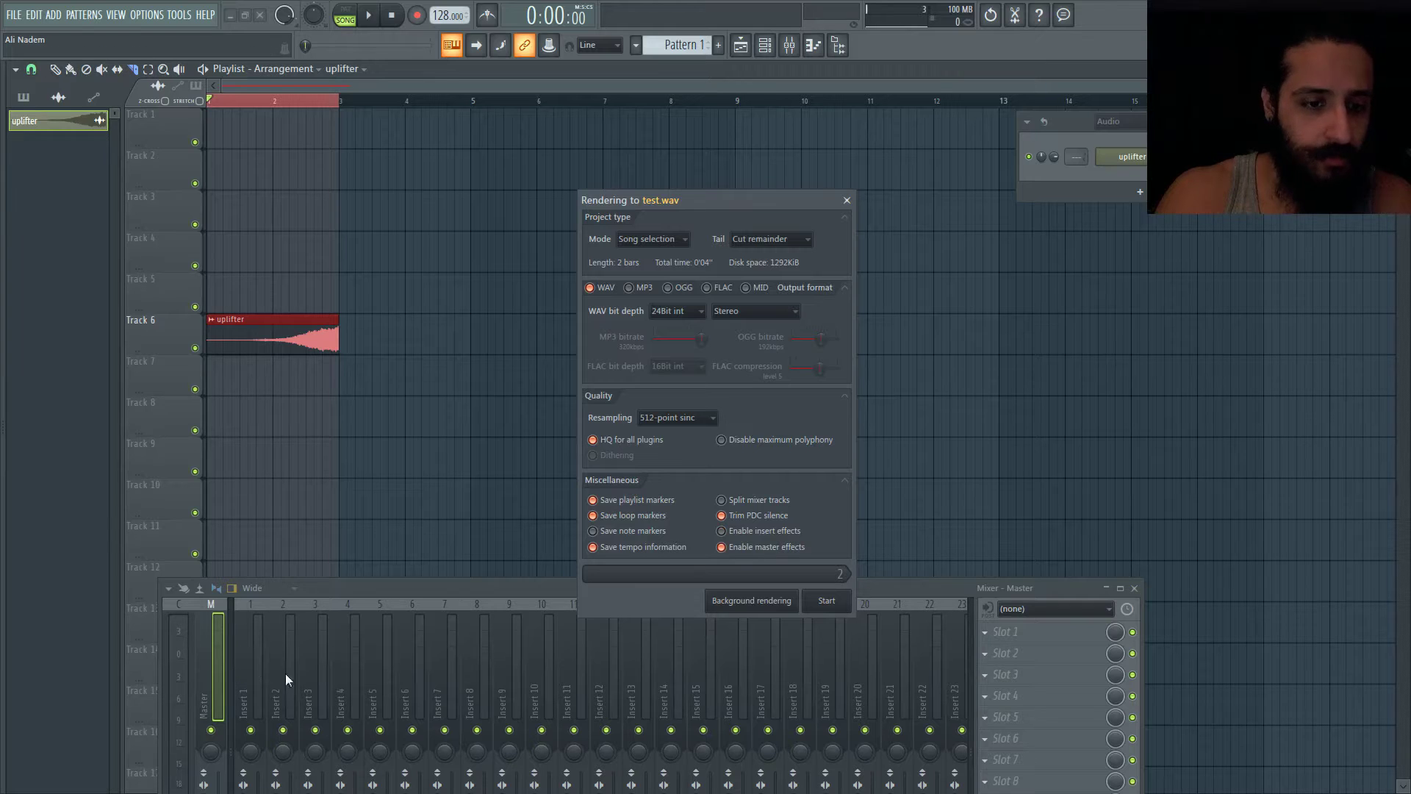
pyautogui.click(787, 547)
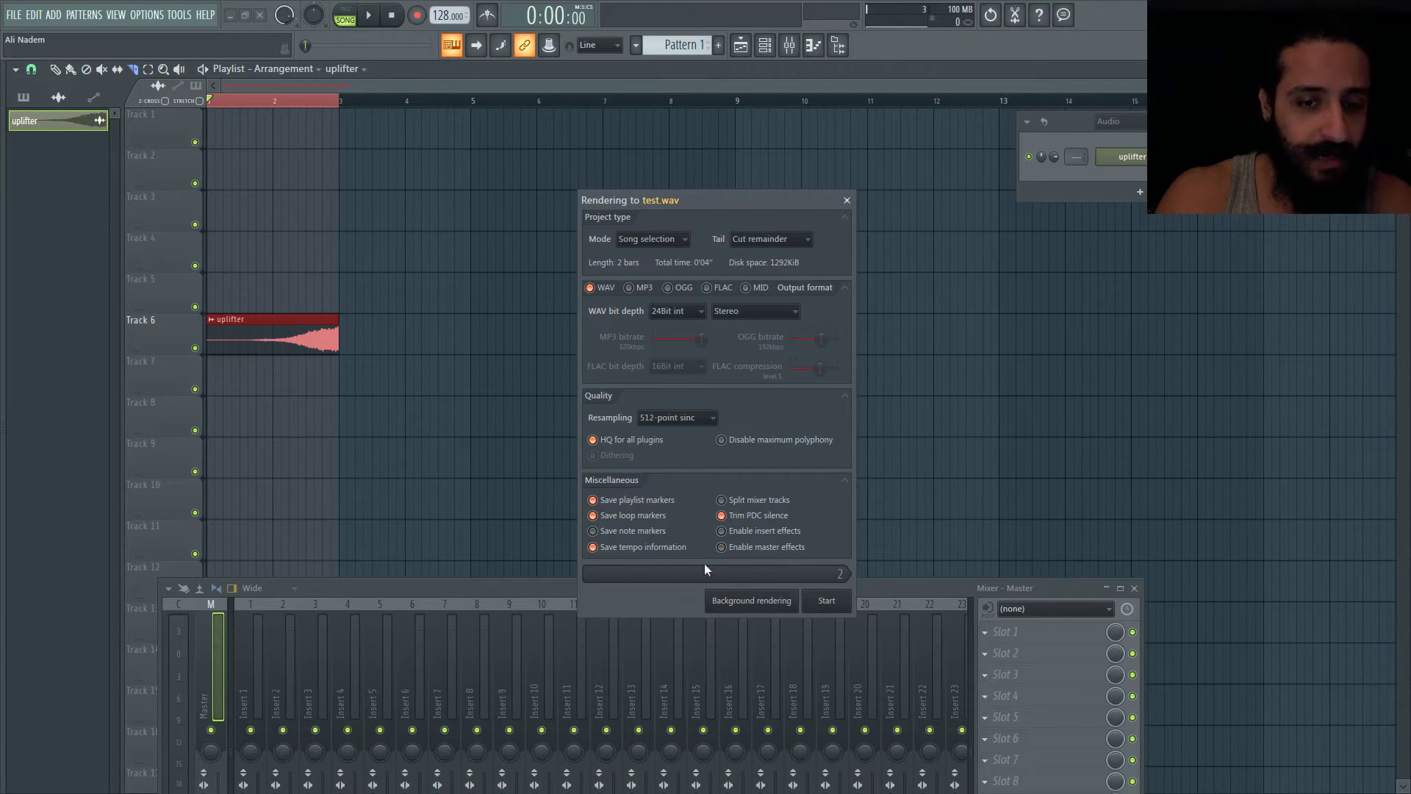
pyautogui.click(764, 530)
pyautogui.click(783, 547)
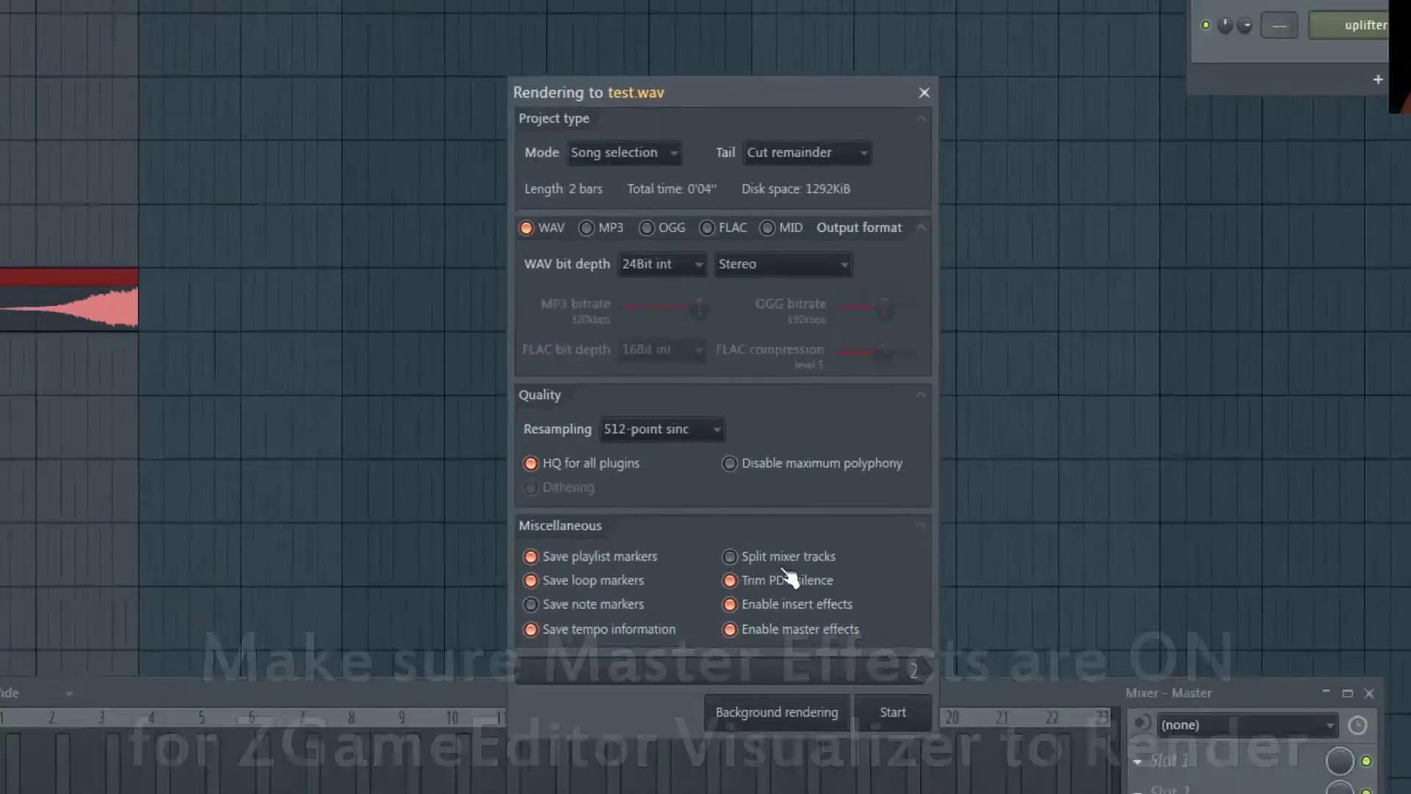
pyautogui.click(765, 549)
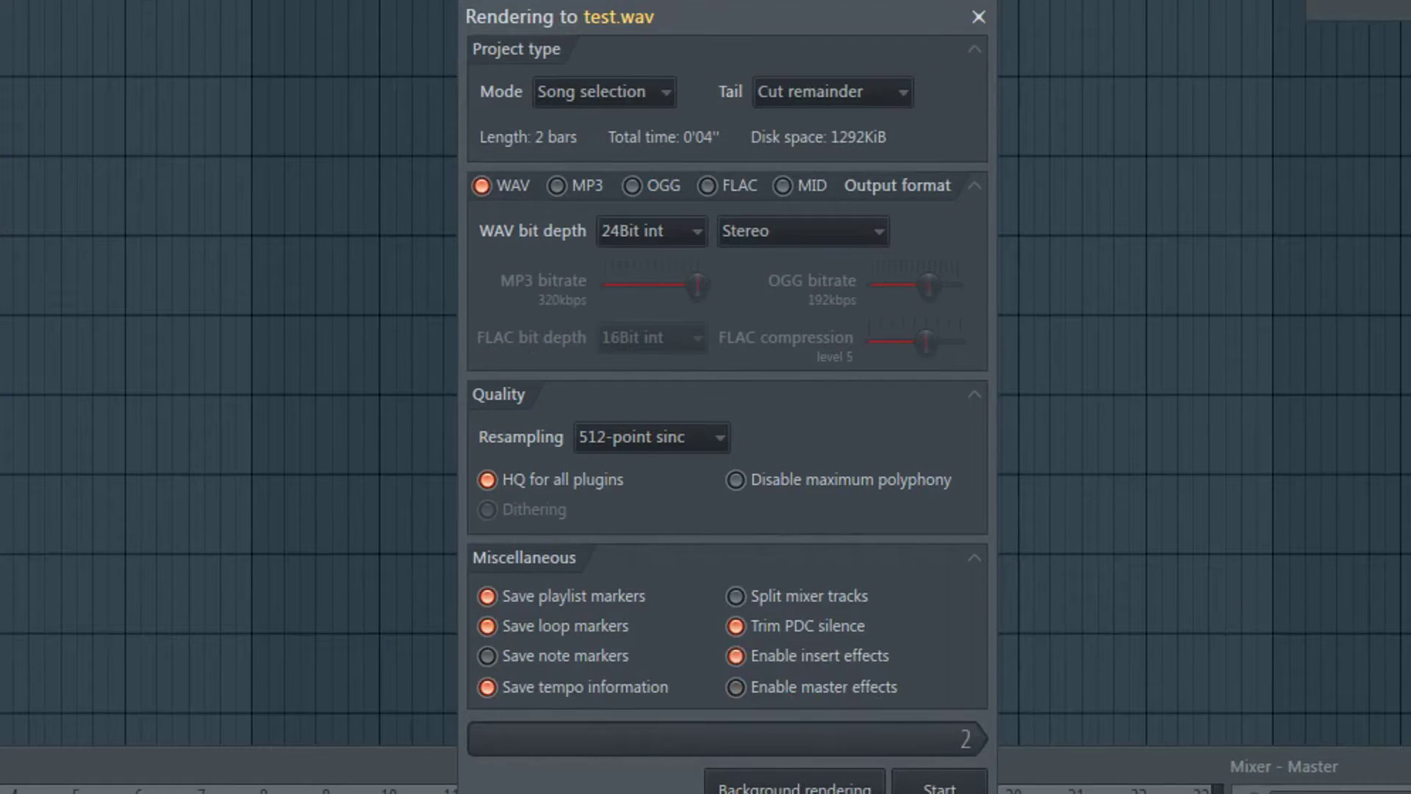
pyautogui.click(791, 597)
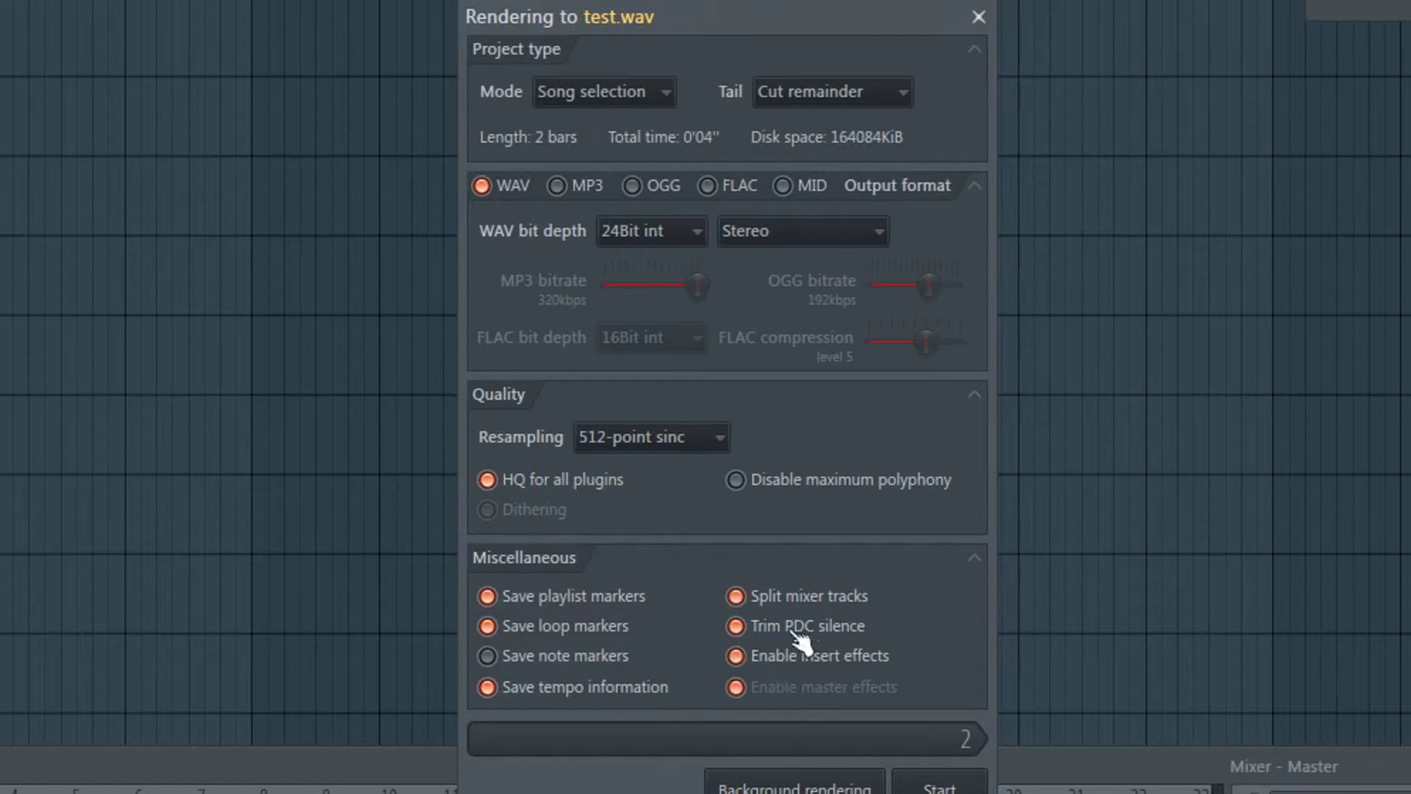
pyautogui.click(802, 599)
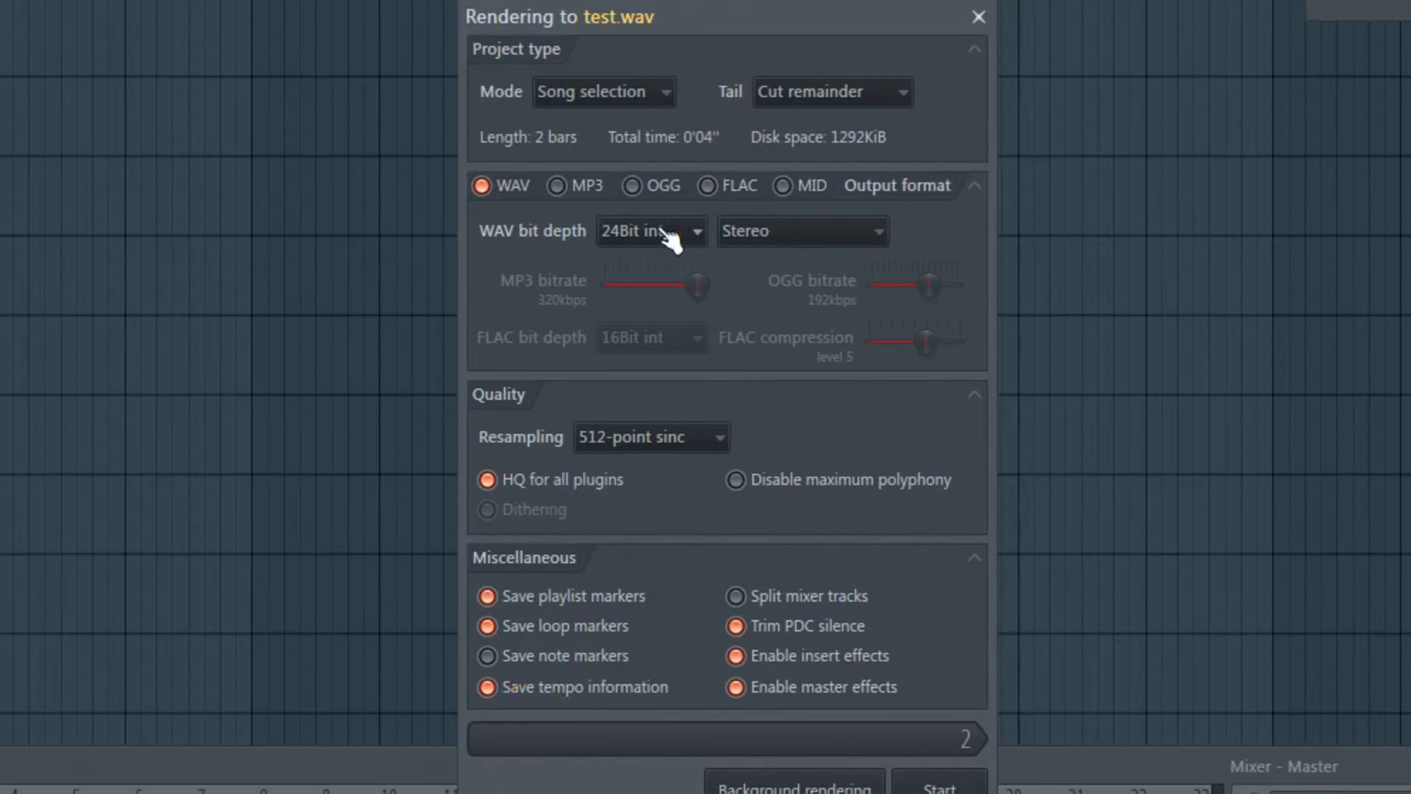
# Step: Keep the Cut remainder tail and render the uplifter to test.wav at 32Bit float stereo
pyautogui.scroll(-1, 671, 236)
pyautogui.click(791, 91)
pyautogui.click(797, 95)
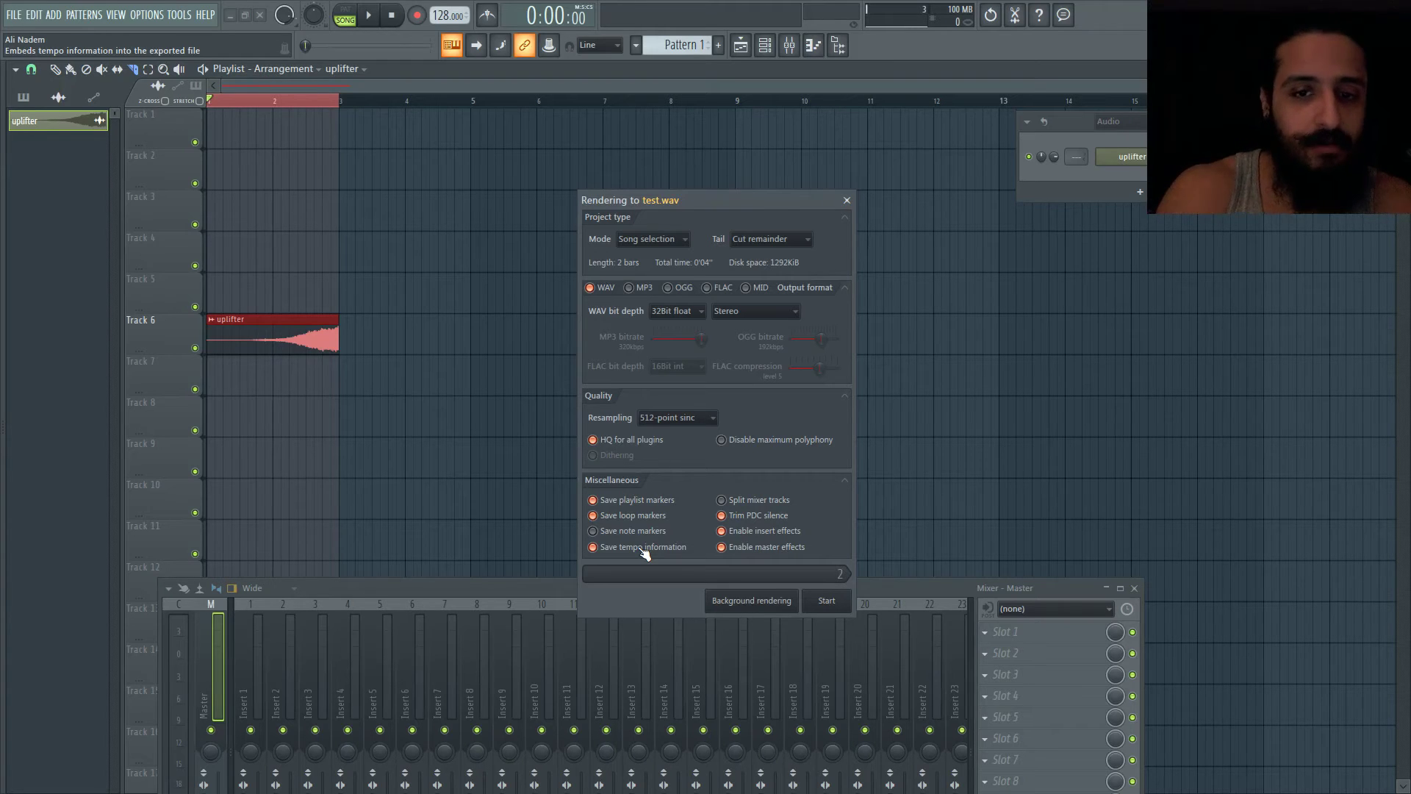
pyautogui.click(828, 601)
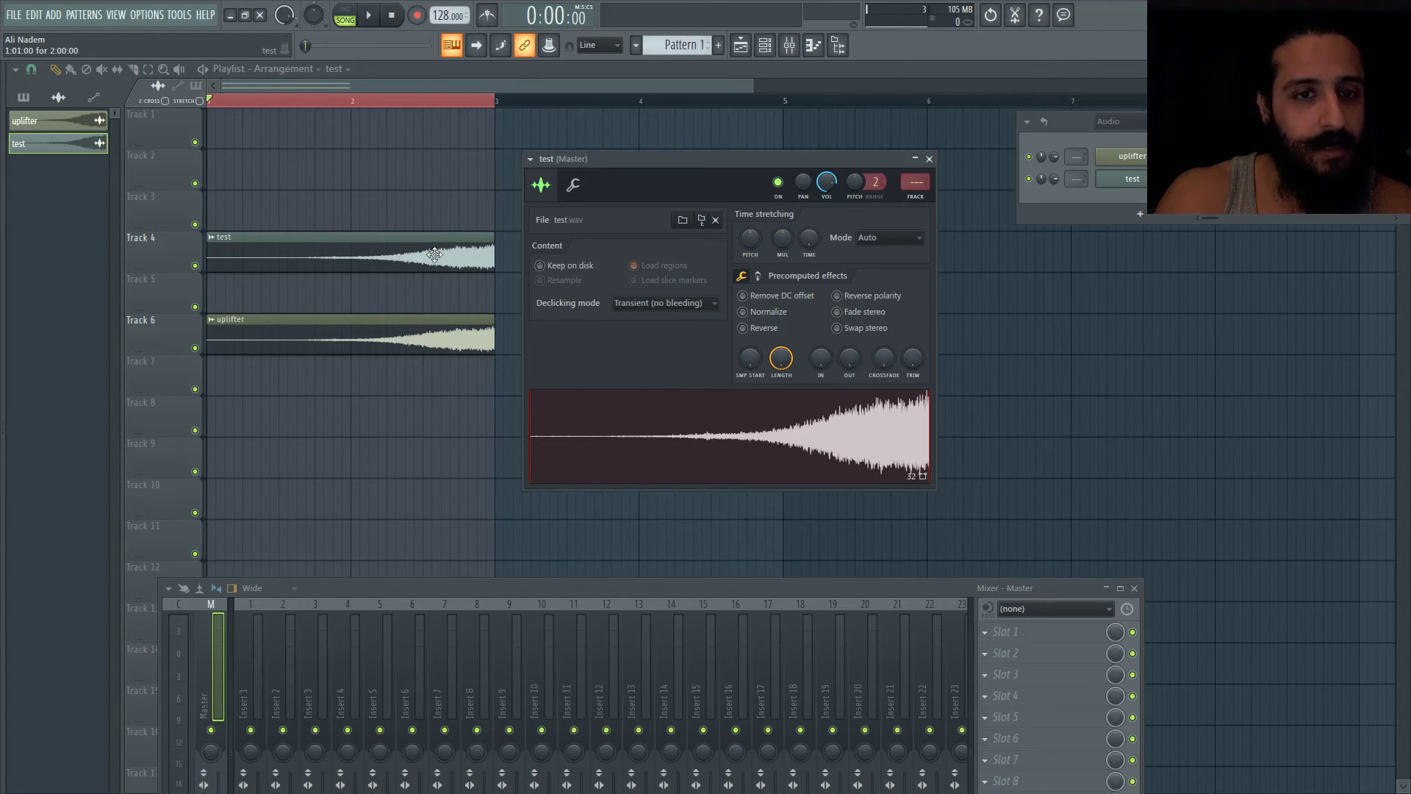
# Step: Close the sample settings and extend the test and uplifter clips past their audio
pyautogui.press('Escape')
pyautogui.moveTo(491, 258); pyautogui.dragTo(549, 262)
pyautogui.moveTo(495, 331); pyautogui.dragTo(675, 340)
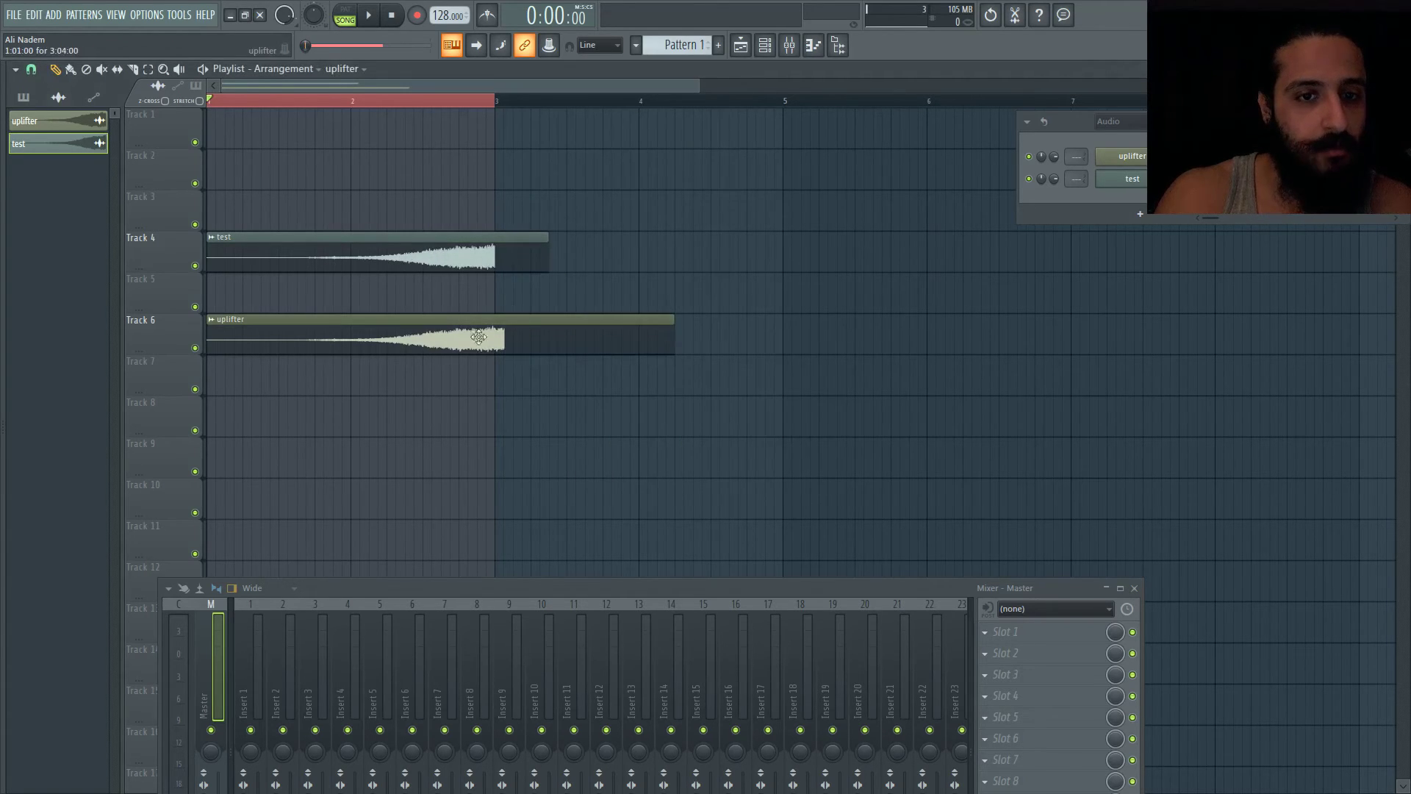
# Step: Run Detect tempo on the test clip, then dismiss the tempo detection dialog unchanged
pyautogui.click(470, 238)
pyautogui.click(469, 238)
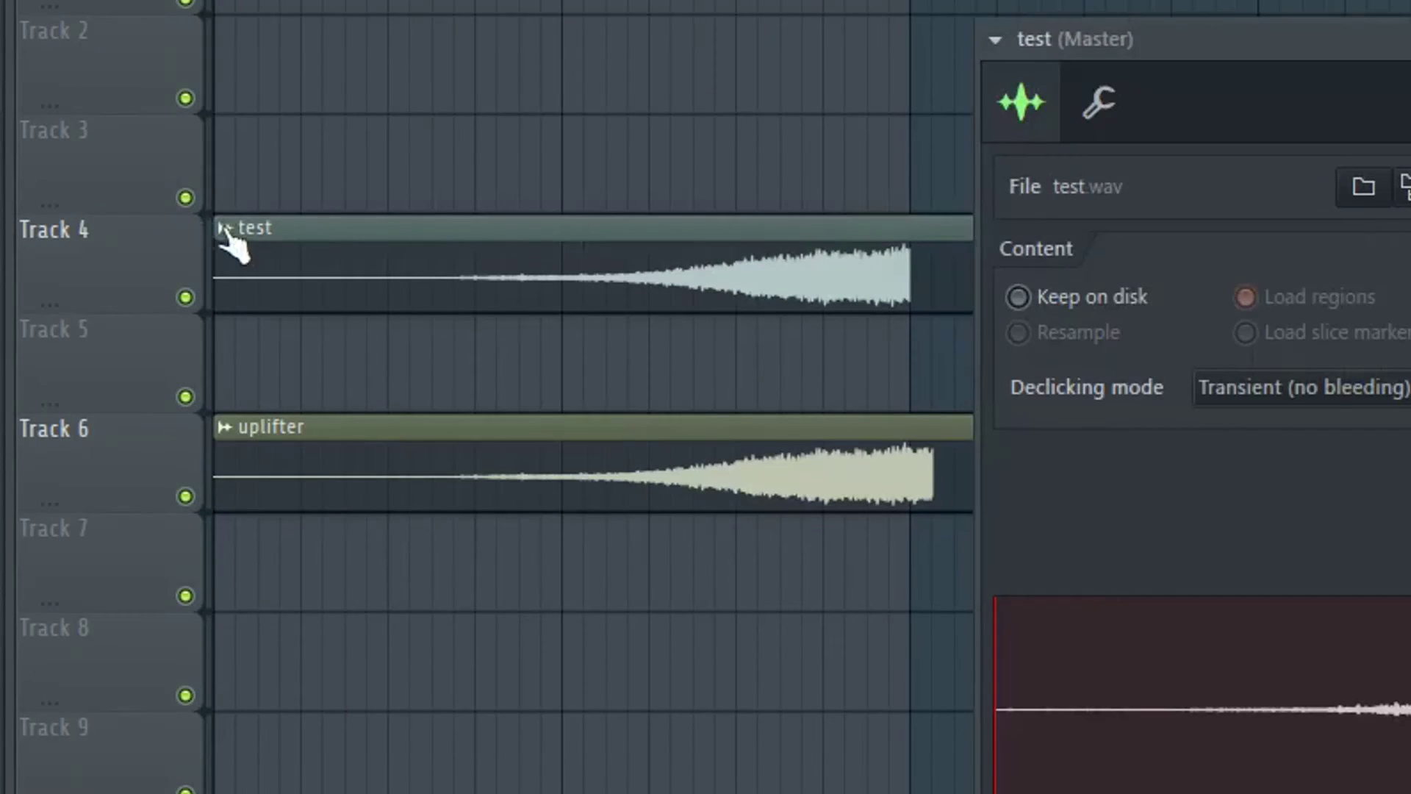
pyautogui.click(211, 237)
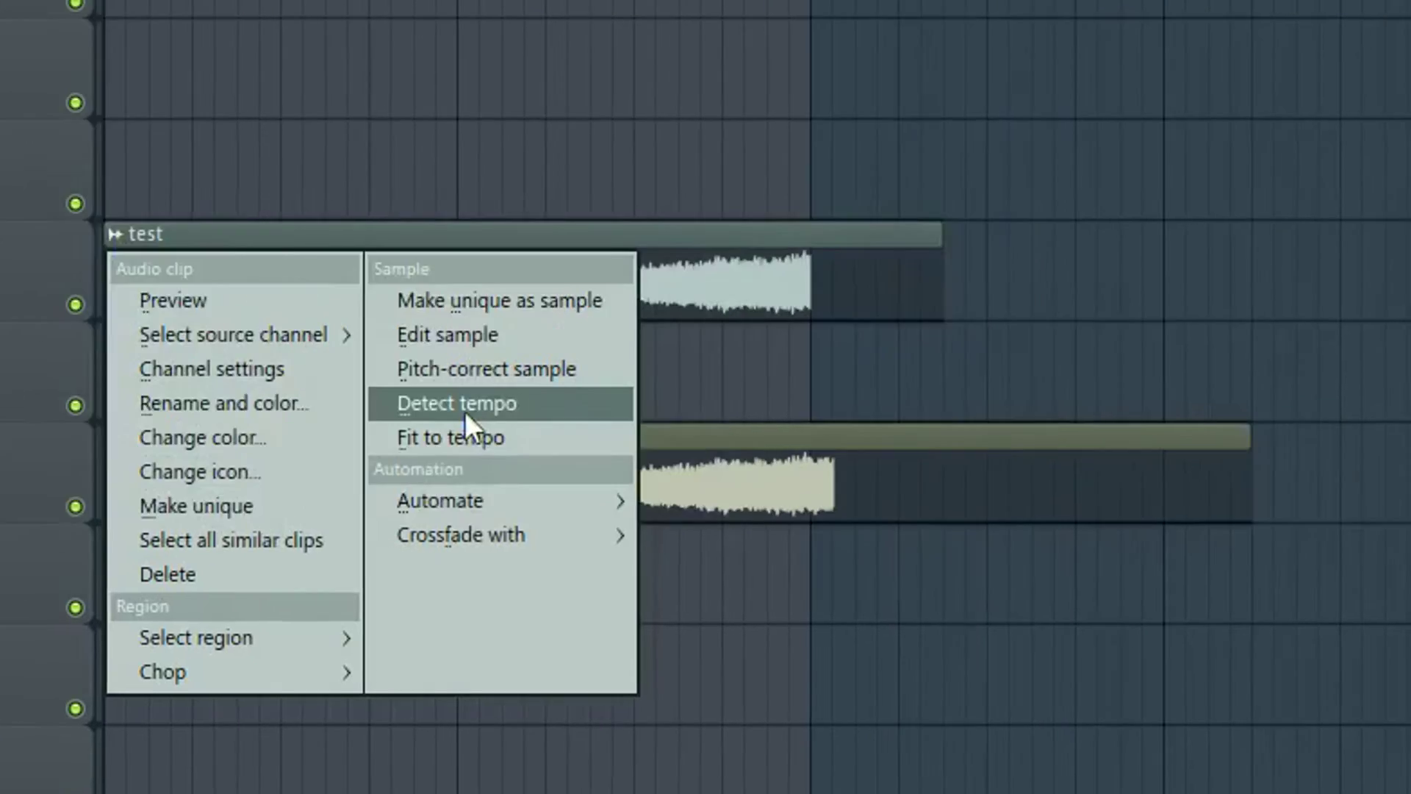
pyautogui.click(574, 397)
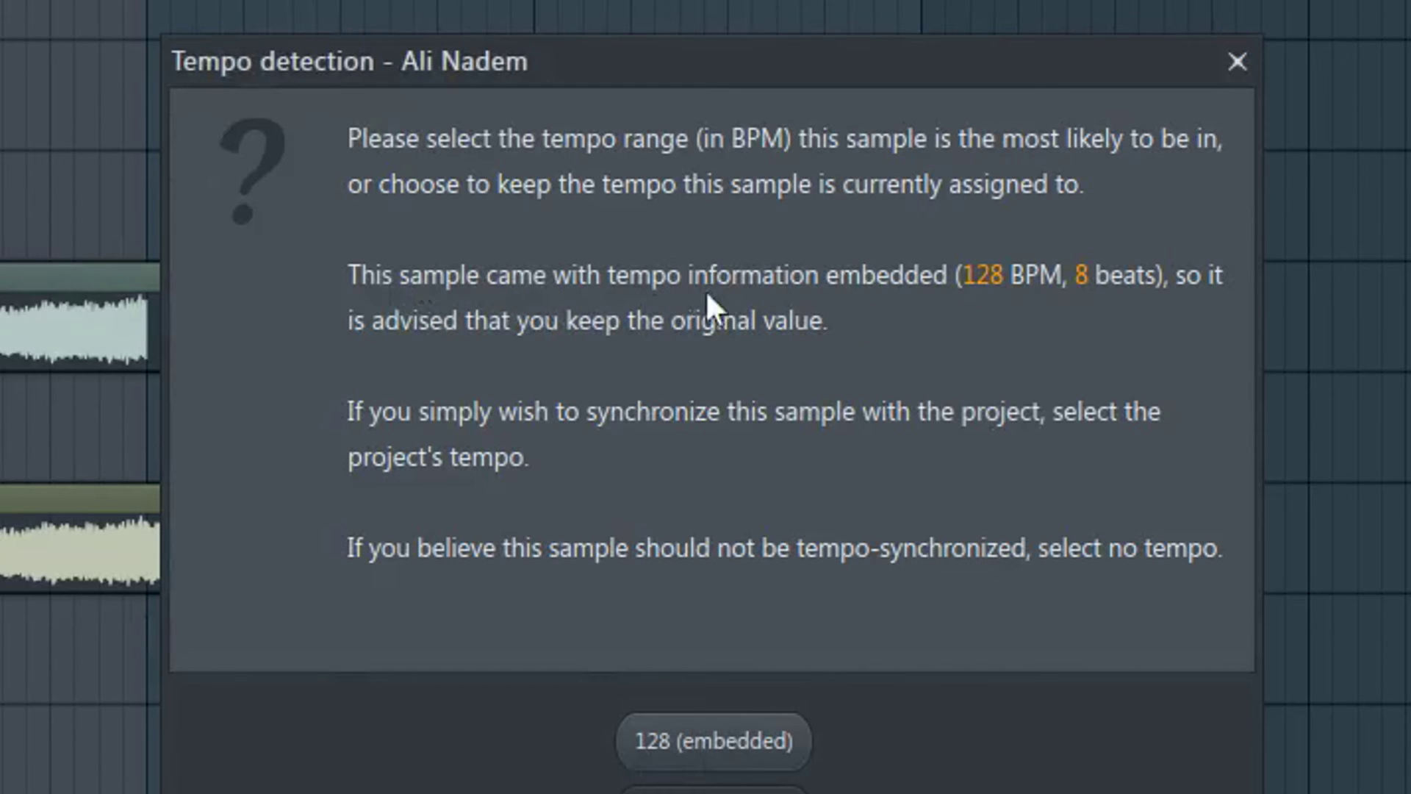
pyautogui.click(1237, 61)
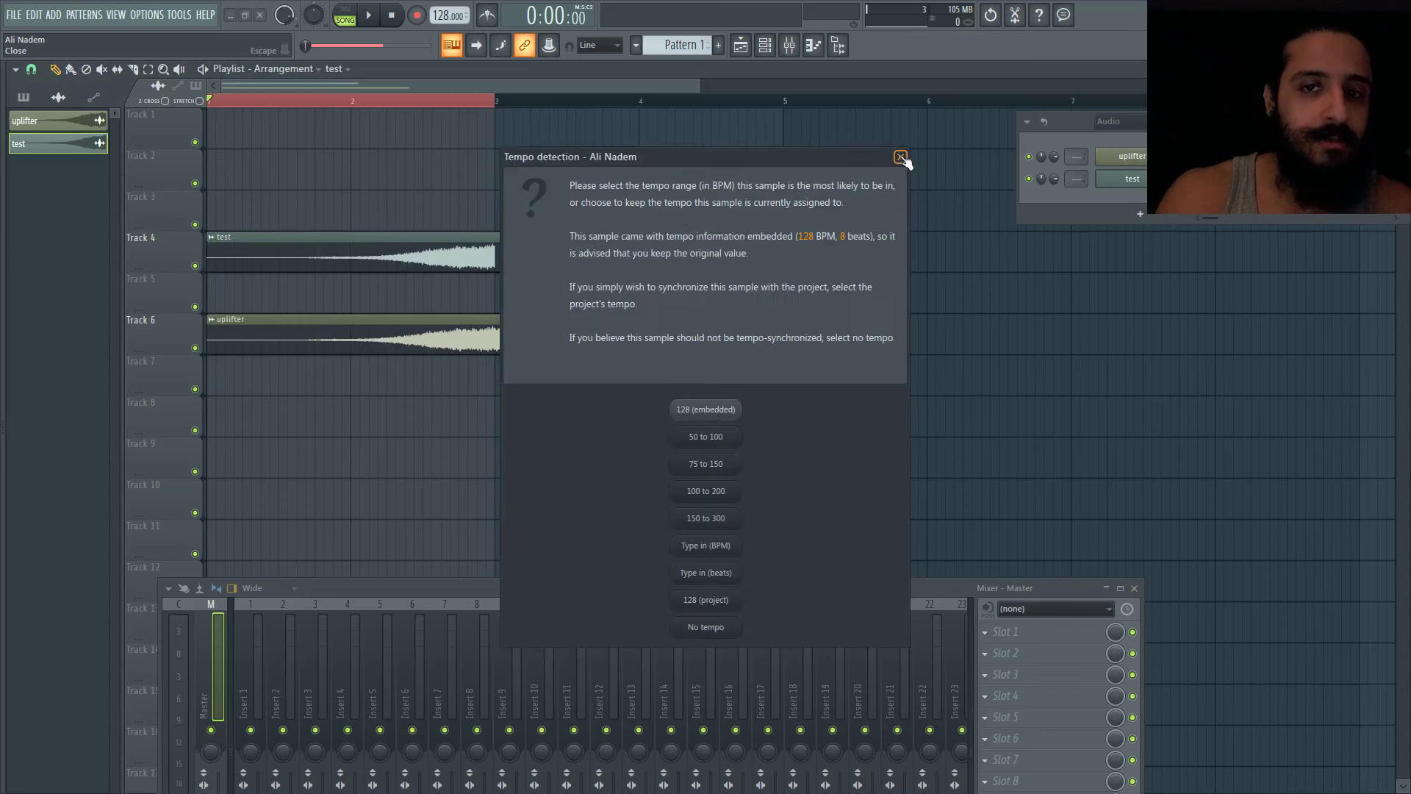